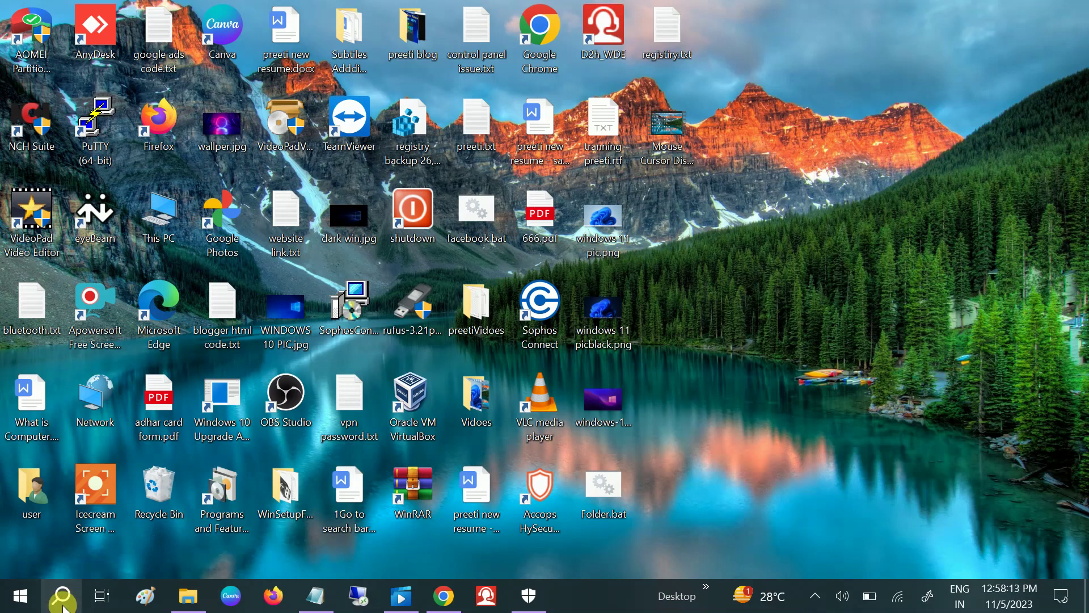
Launch Command Prompt as administrator from a Windows Search for cmd, then maximize it.
left_click(62, 597)
type("cmd")
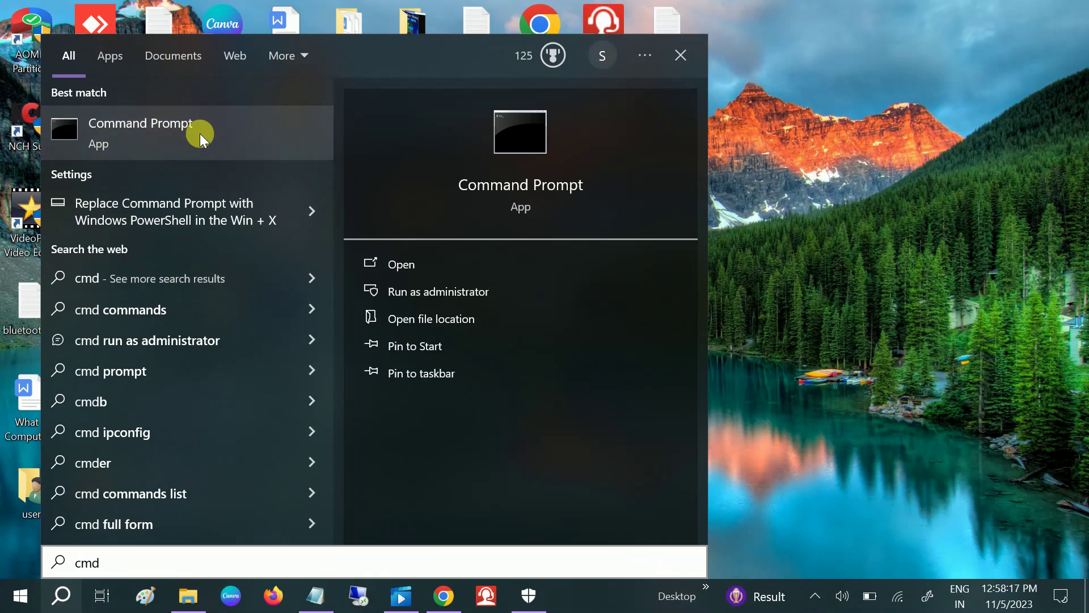
right_click(199, 134)
left_click(302, 151)
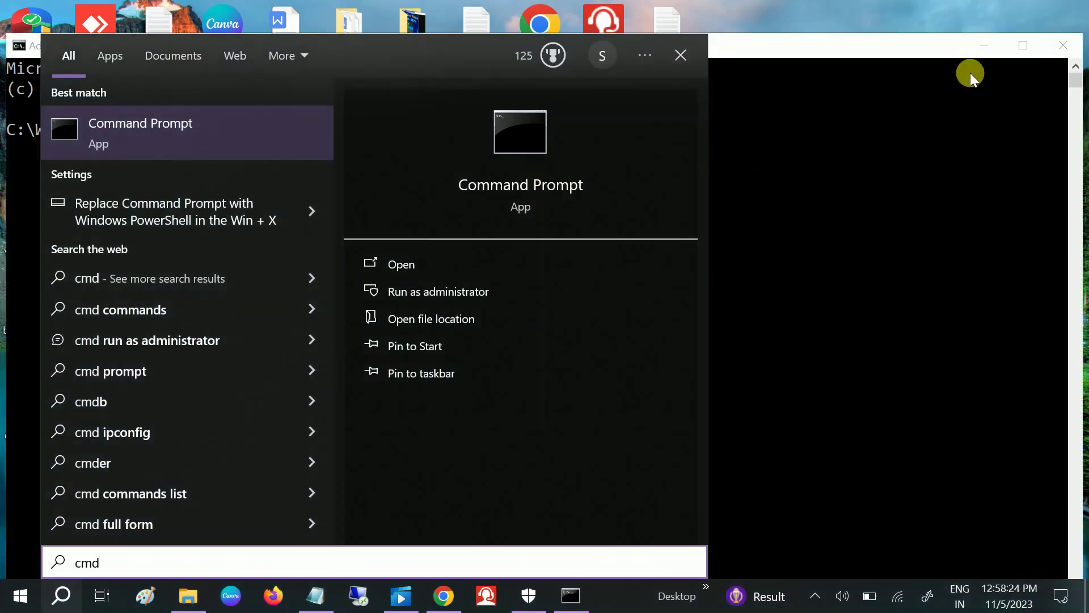
left_click(1022, 46)
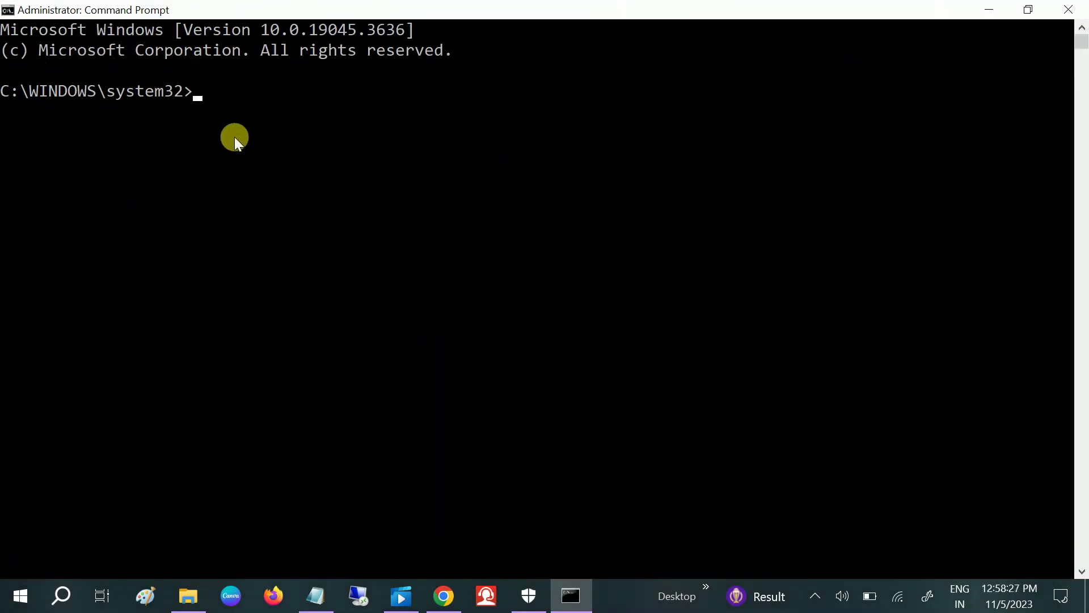
Run chkdsk e: /f /r after checking This PC's drives; it reports E: as RAW and unsupported.
type("chk")
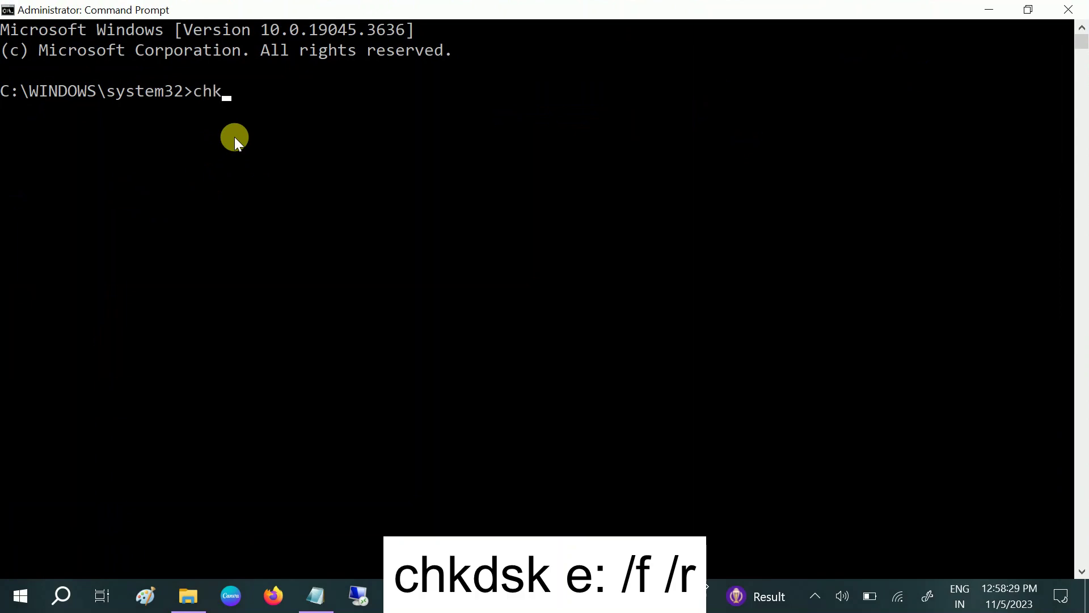
type("dsk")
left_click(181, 600)
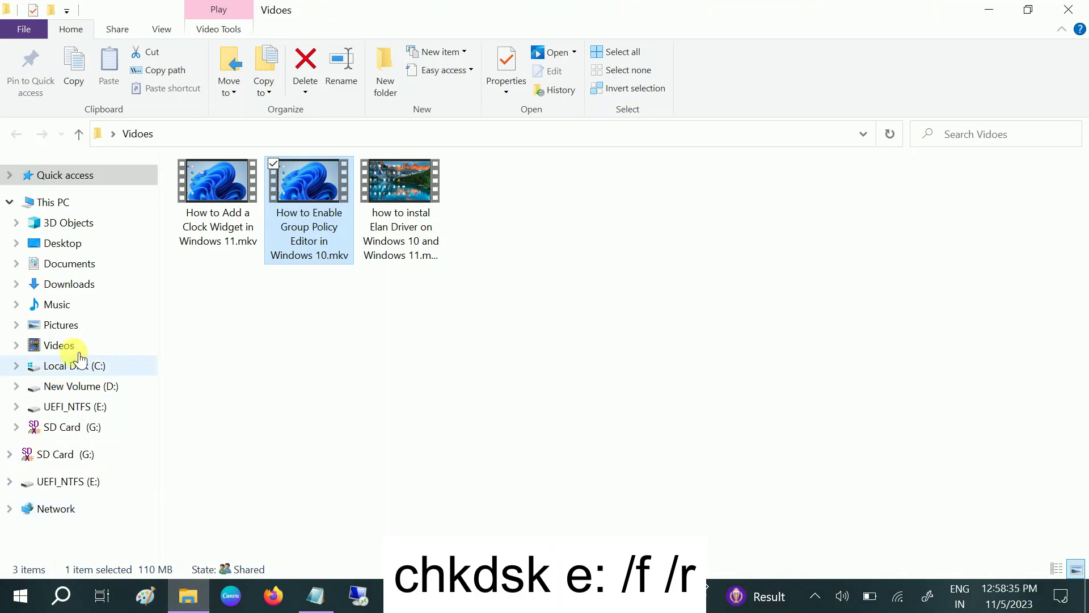
left_click(37, 202)
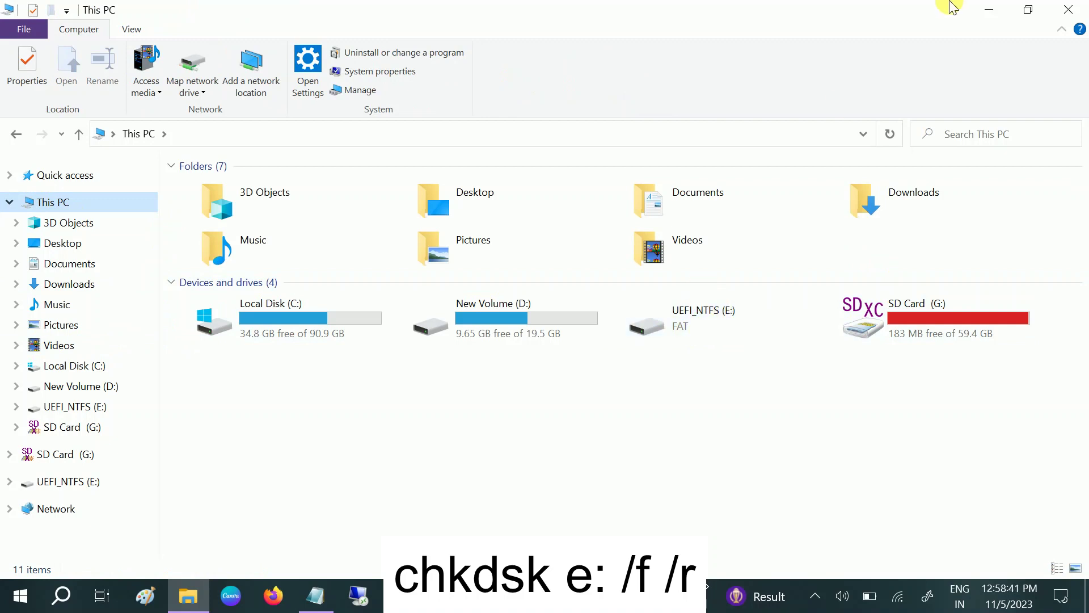
left_click(990, 15)
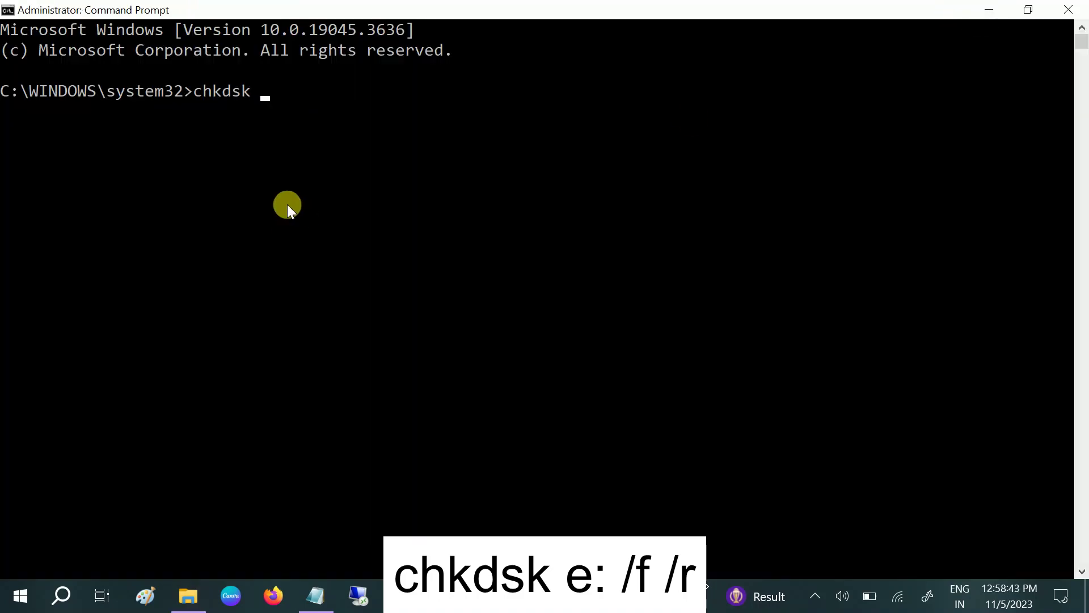
type("e: /f /r")
key("Return")
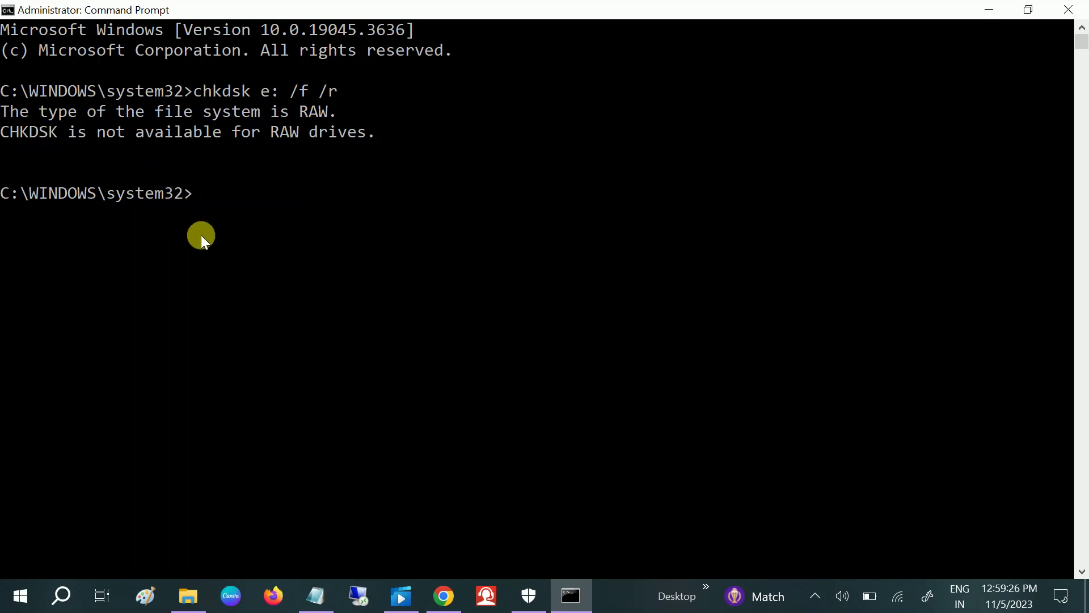
key("super+r")
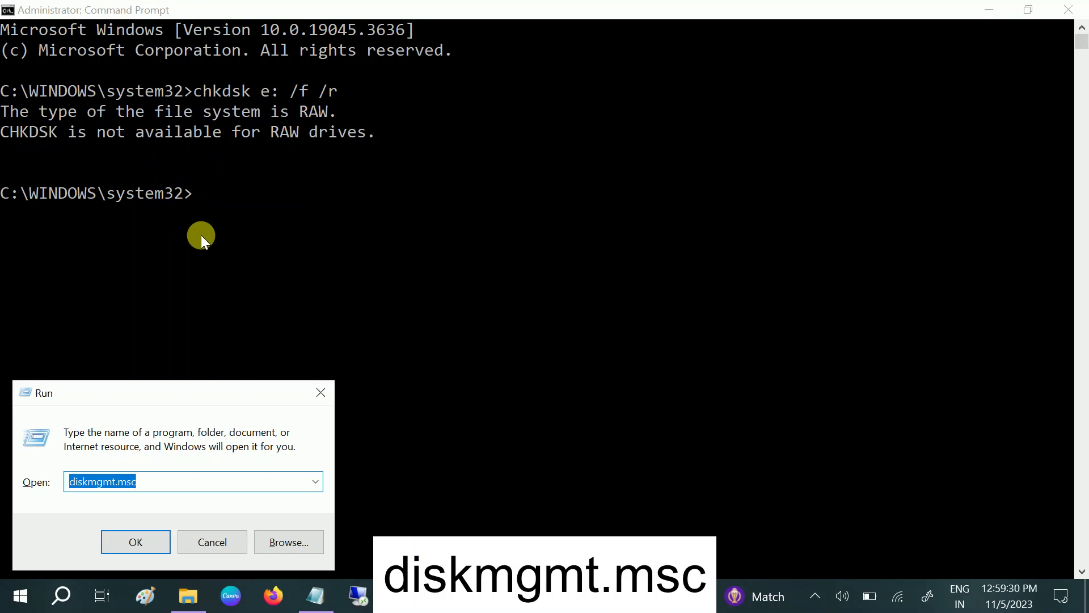
Launch Disk Management via diskmgmt.msc, maximize it, and inspect Disk 2.
left_click(161, 481)
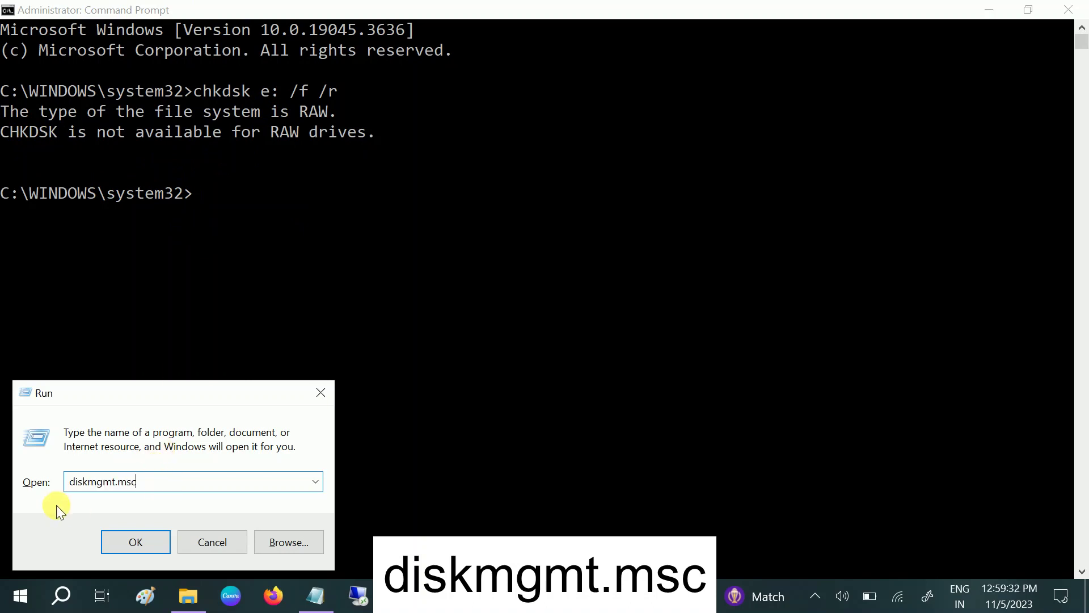
left_click(121, 545)
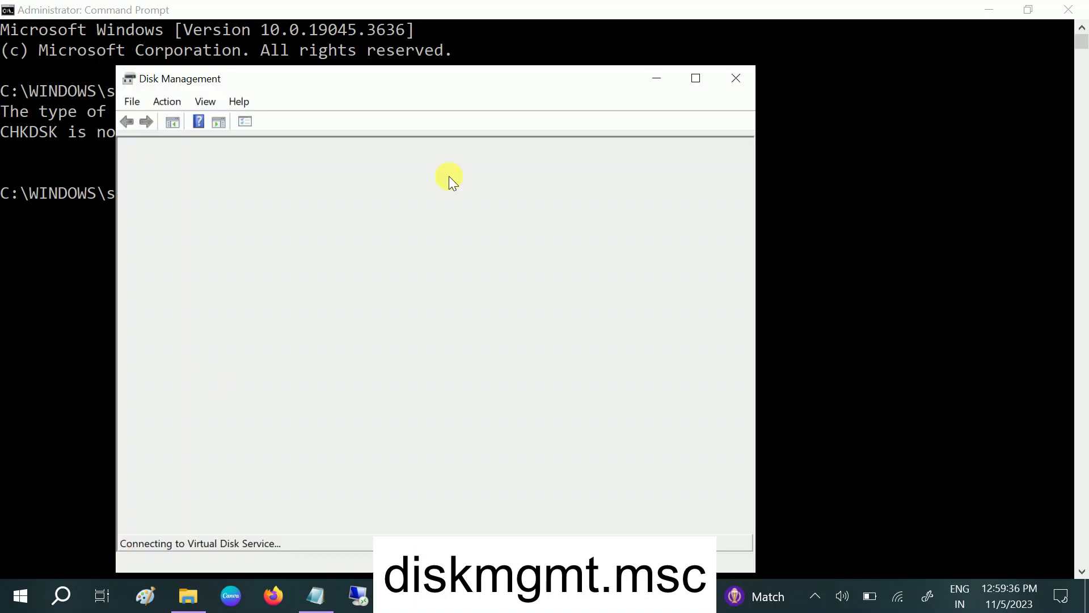
left_click(696, 79)
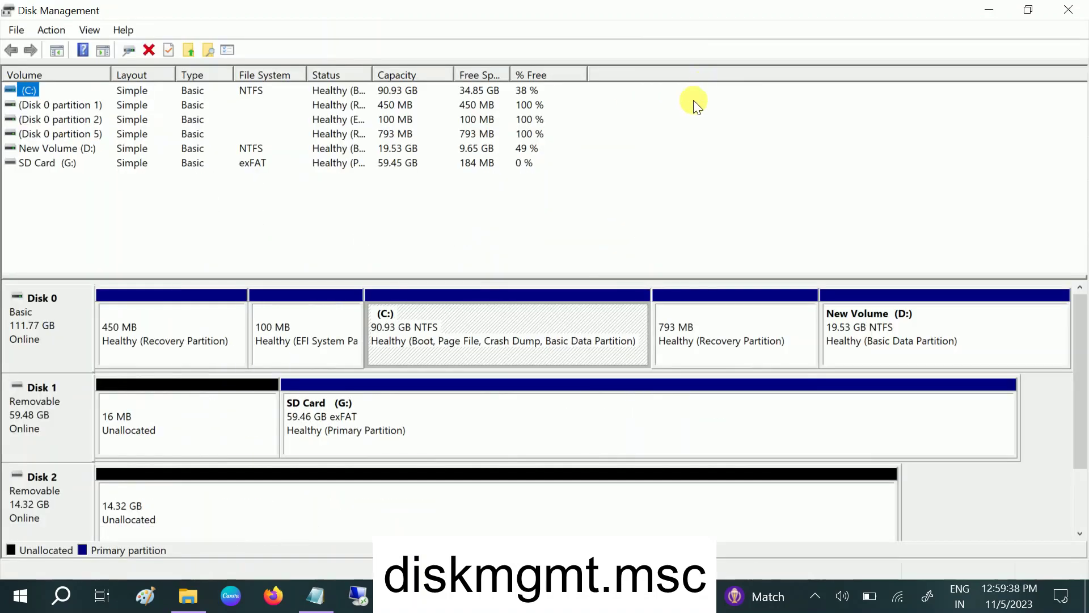
left_click(43, 509)
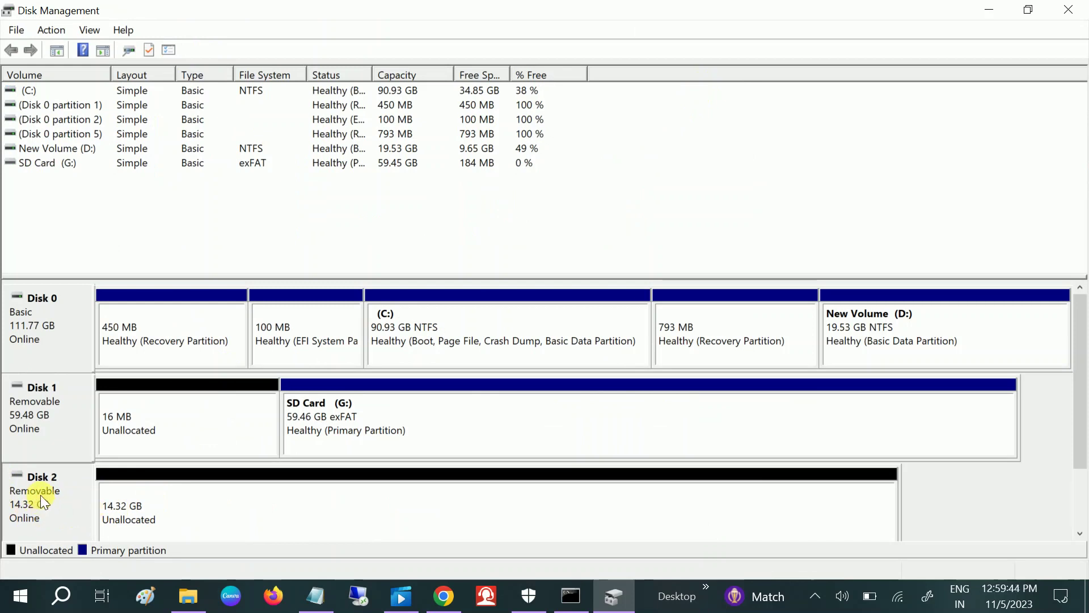
right_click(40, 494)
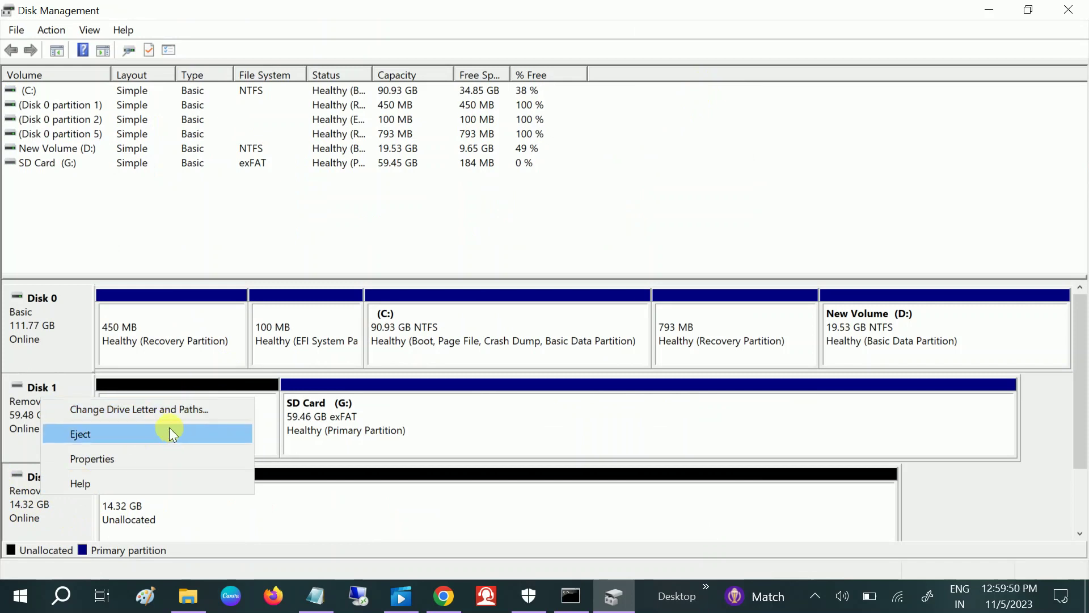
Turn Disk 2's 14.32 GB unallocated space into a full-size simple volume with drive letter F.
left_click(170, 520)
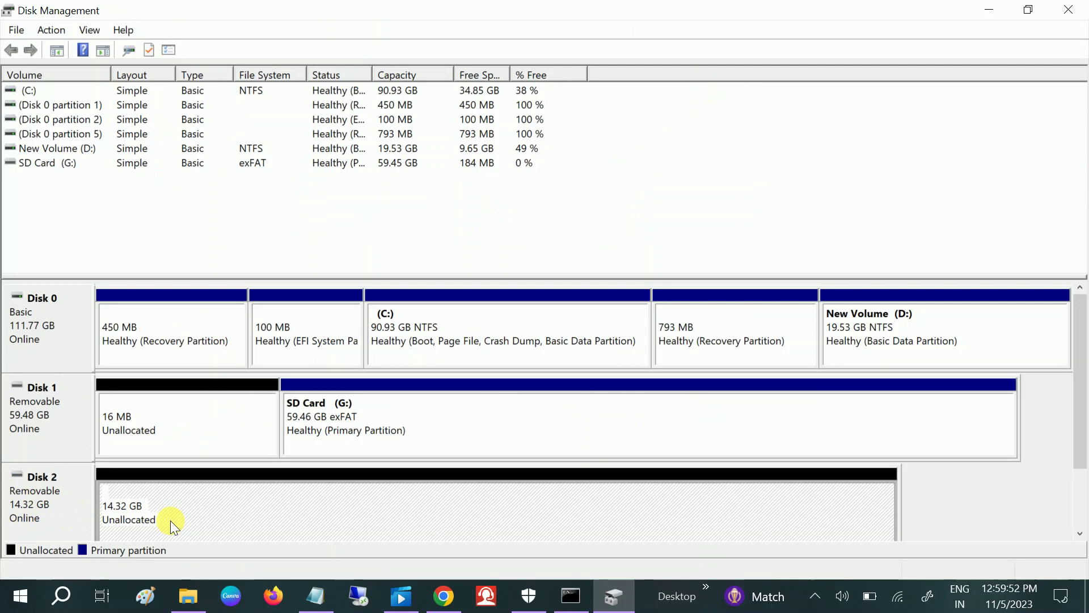
right_click(170, 513)
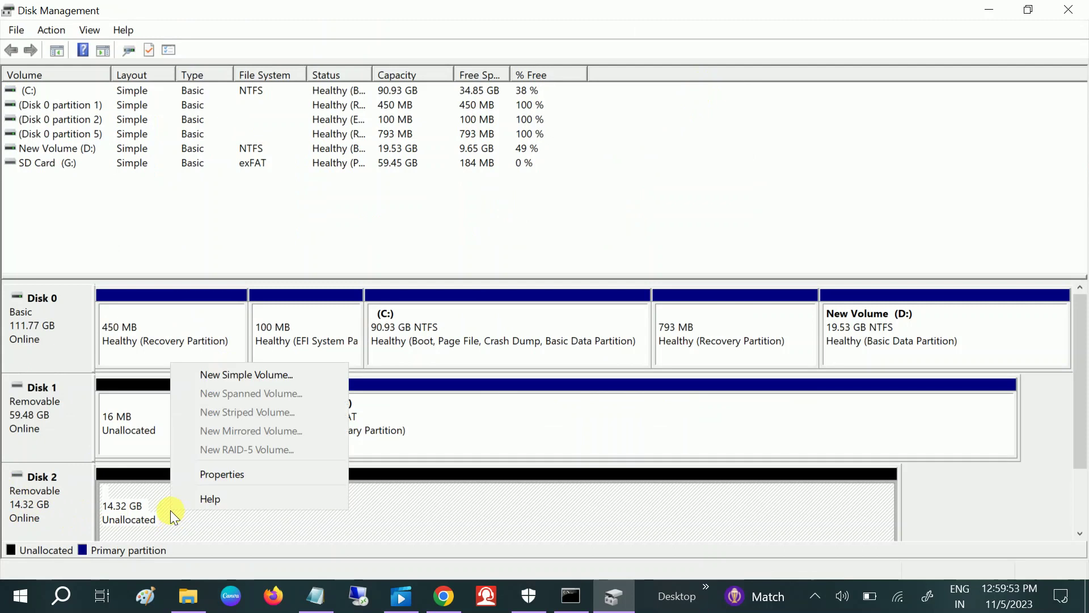
left_click(262, 375)
left_click(343, 393)
left_click(346, 394)
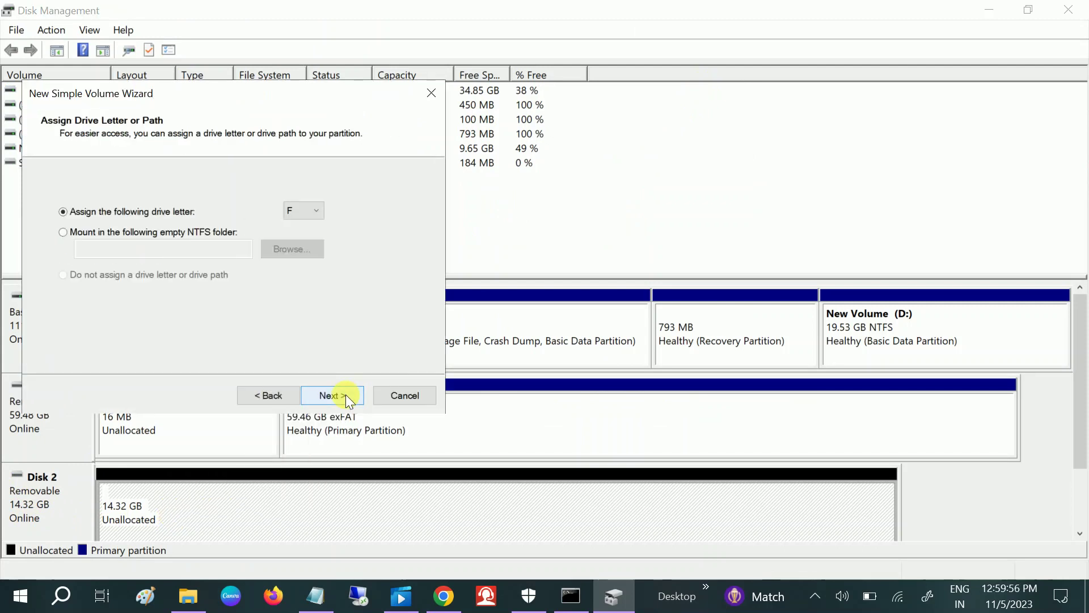
left_click(346, 394)
left_click(345, 393)
left_click(345, 394)
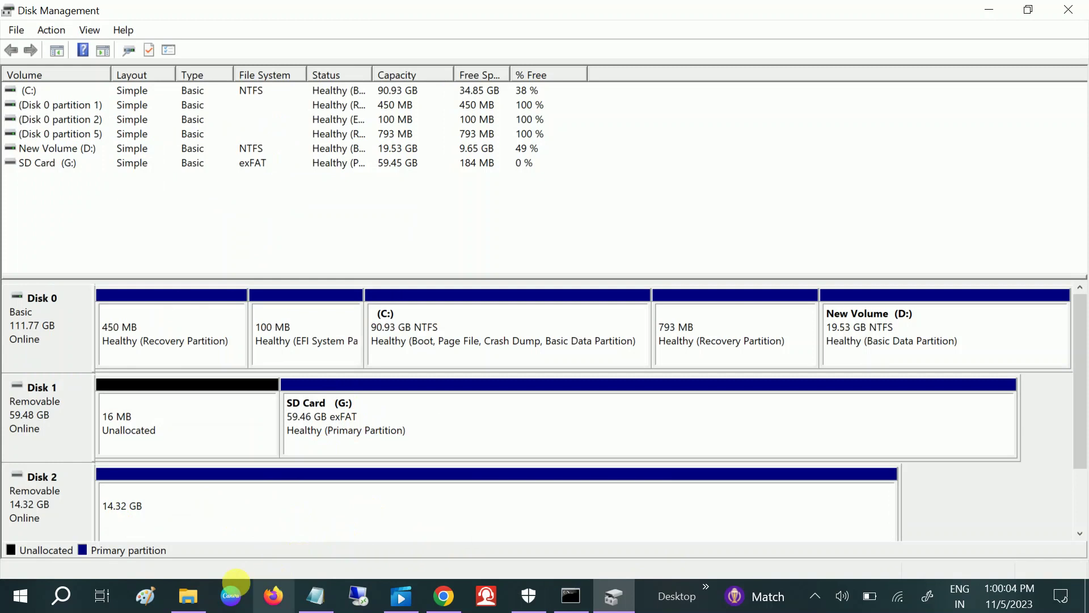
left_click(191, 596)
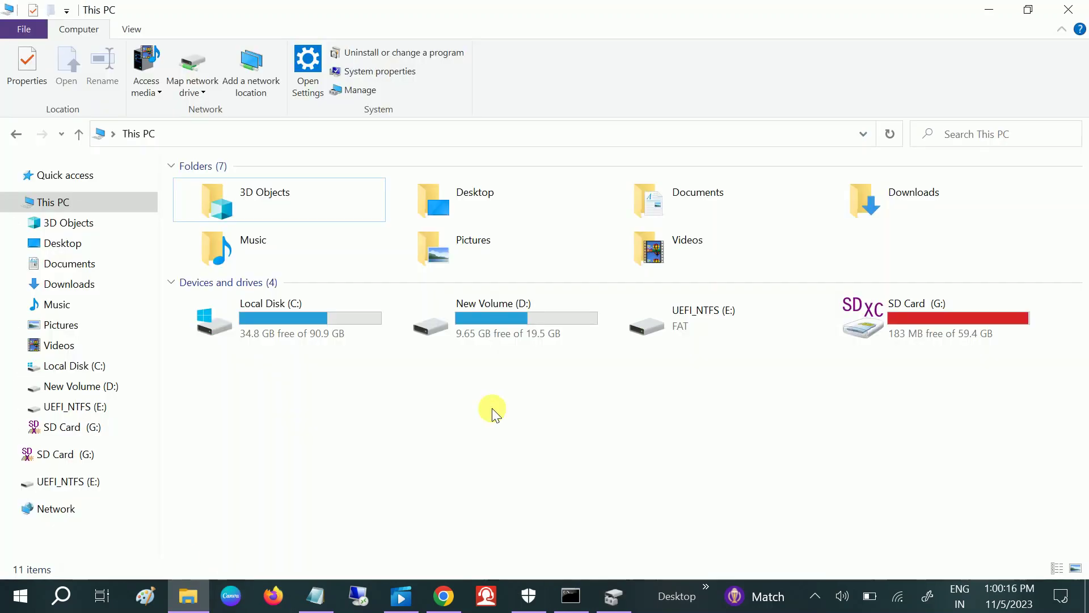
Quick-format UEFI_NTFS (E:) as FAT32 and refresh This PC to show USB Drive with 14.3 GB free.
right_click(492, 409)
left_click(337, 301)
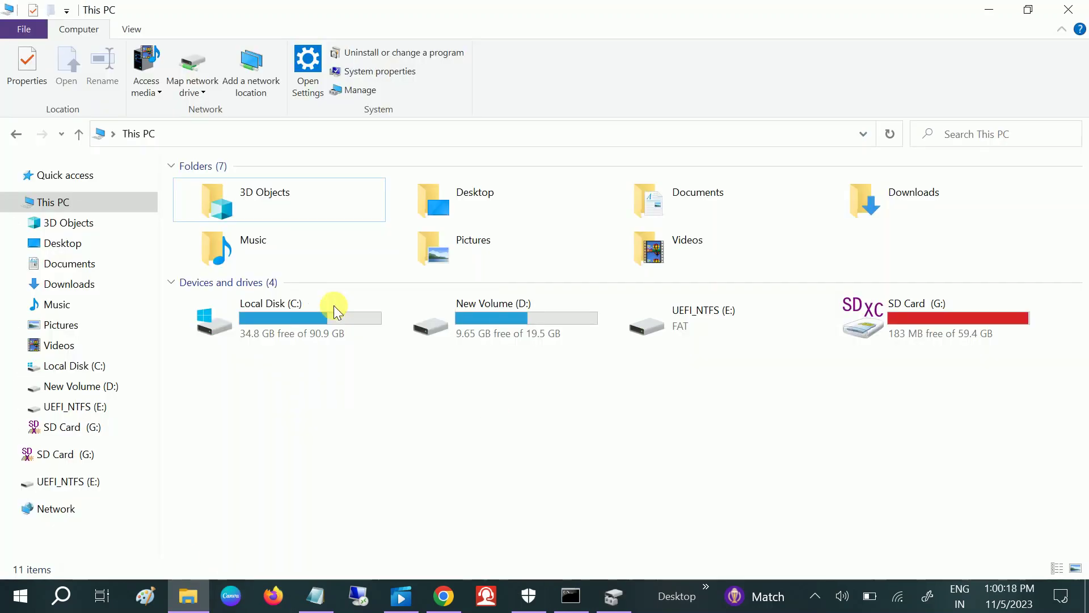
double_click(681, 336)
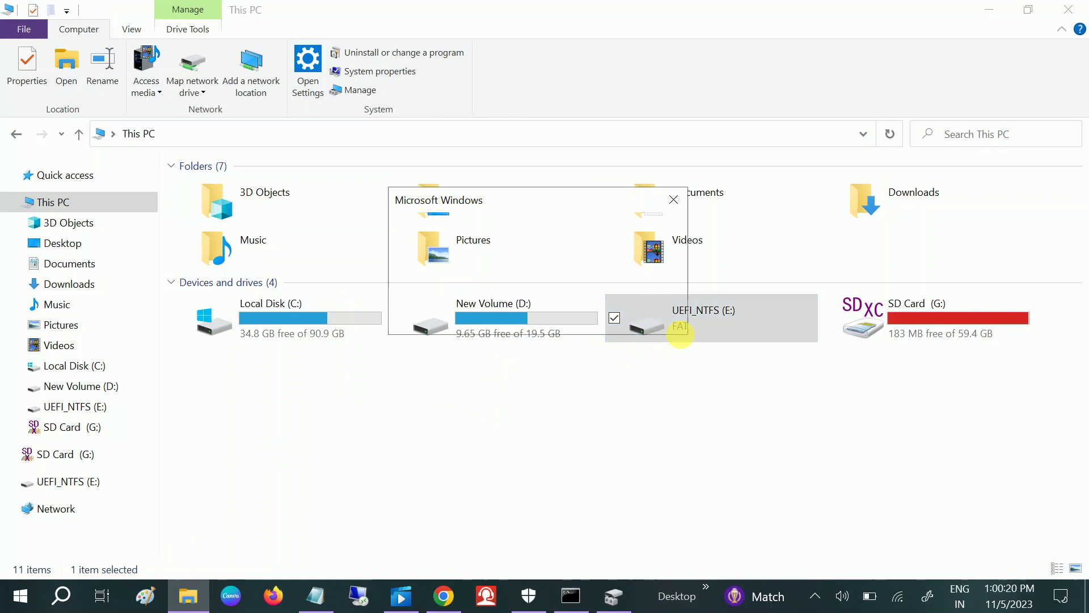
left_click(586, 316)
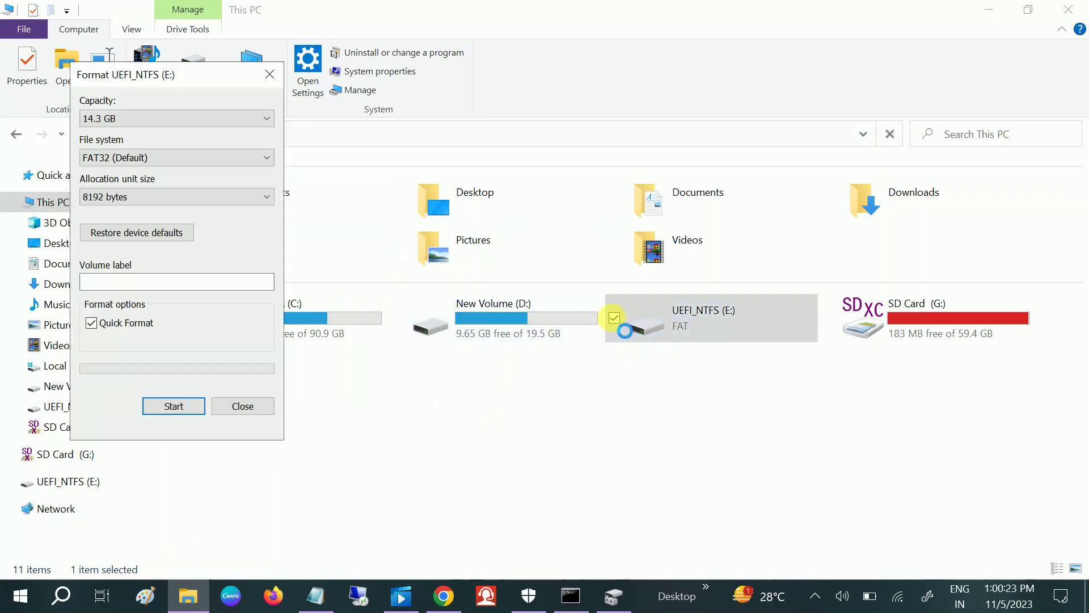
left_click(174, 406)
left_click(584, 301)
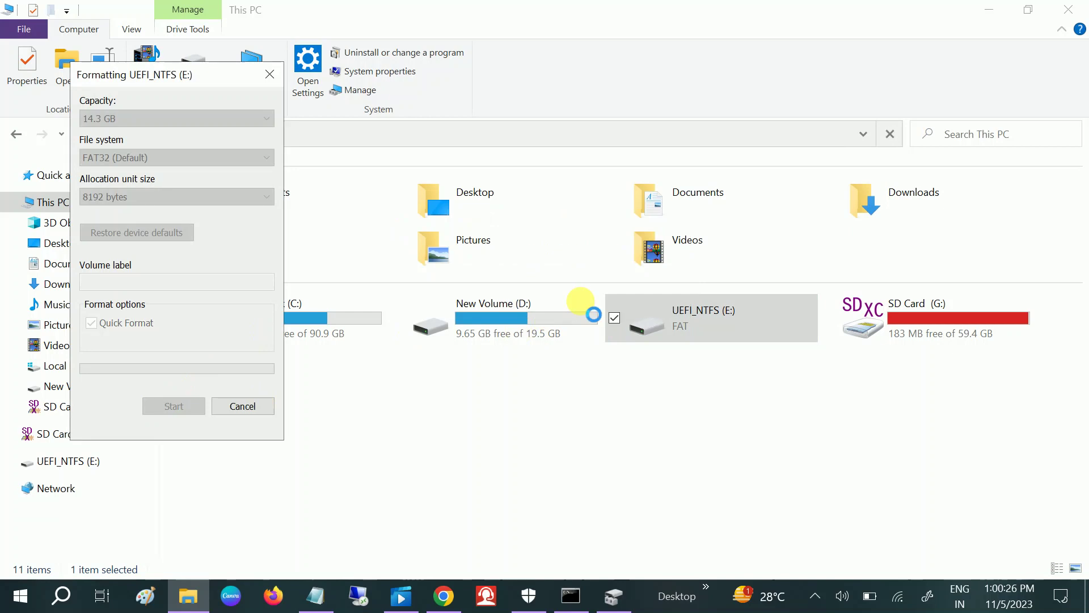
left_click(254, 414)
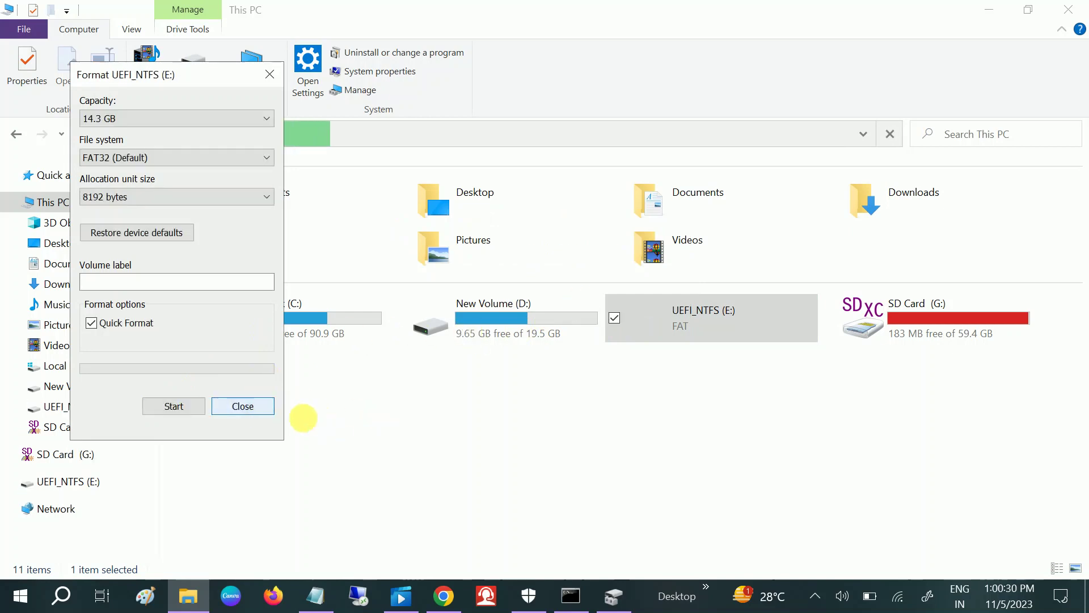
left_click(261, 409)
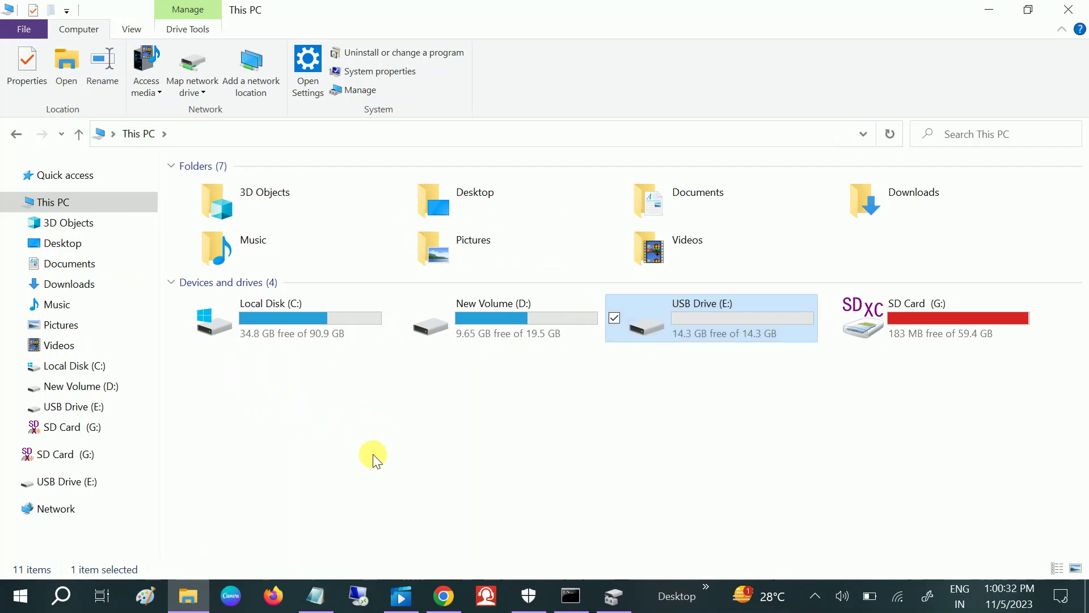
right_click(461, 450)
left_click(296, 343)
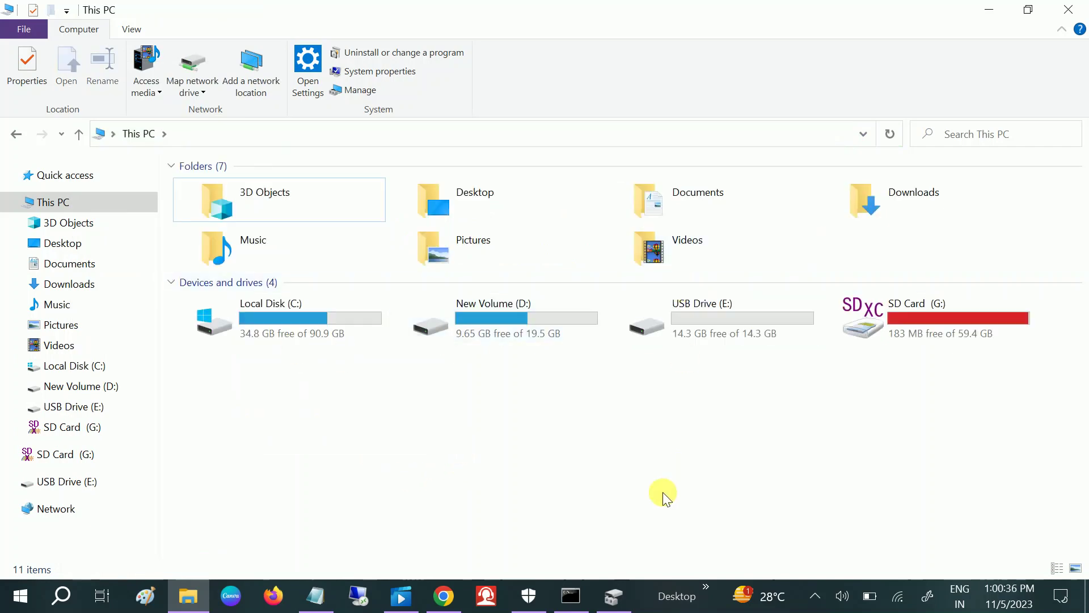
left_click(570, 594)
Rerun chkdsk e: /f /r, which reports no problems on the FAT32 drive and 14,997,472 KB available.
key("Up")
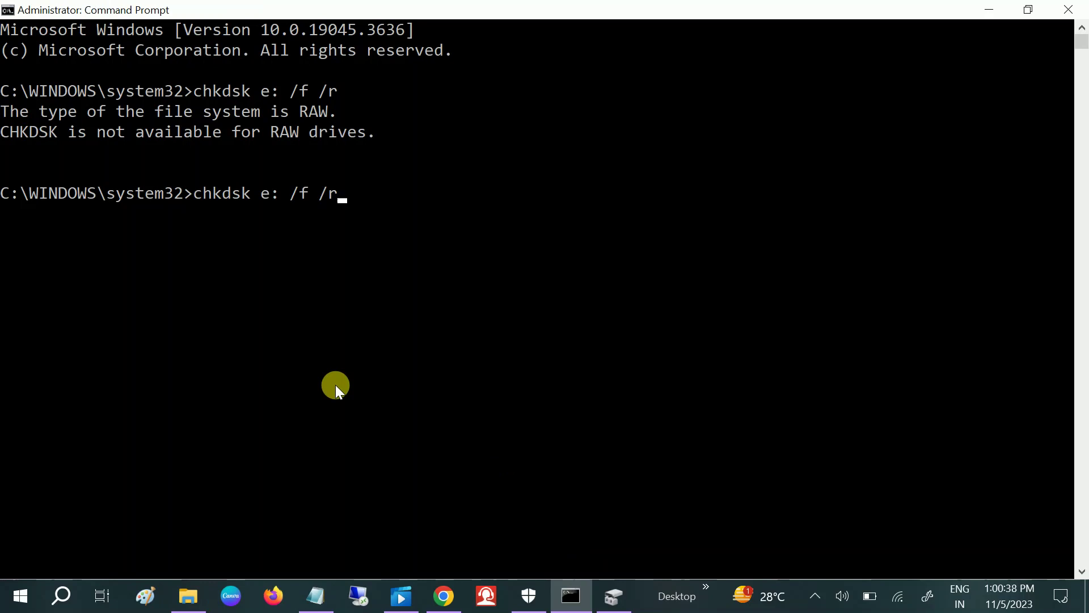
key("Return")
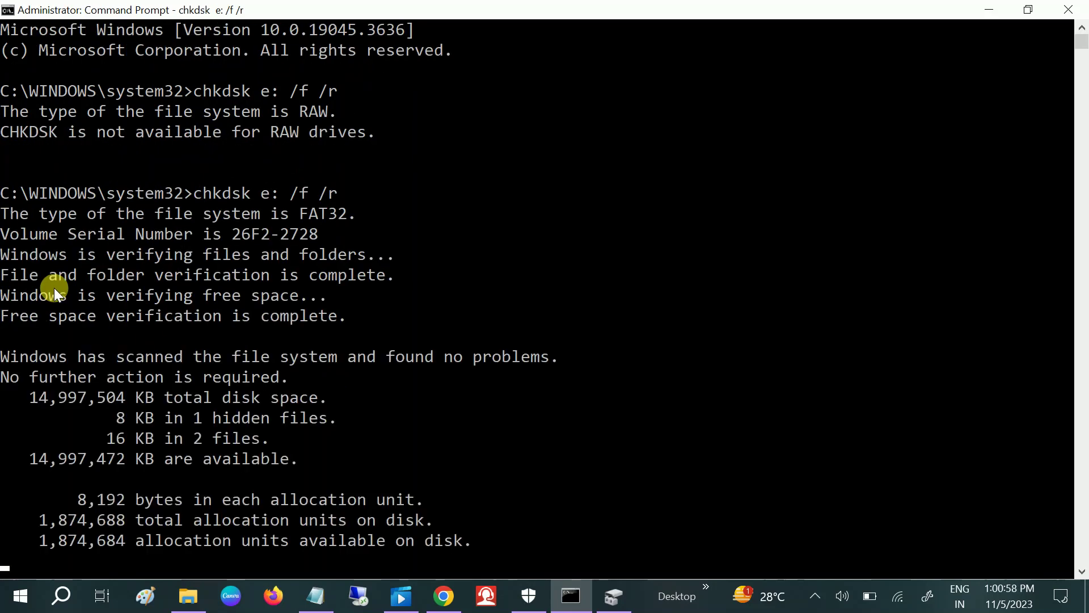
scroll(100, 321, "down", 3)
scroll(215, 482, "down", 1)
scroll(217, 472, "down", 2)
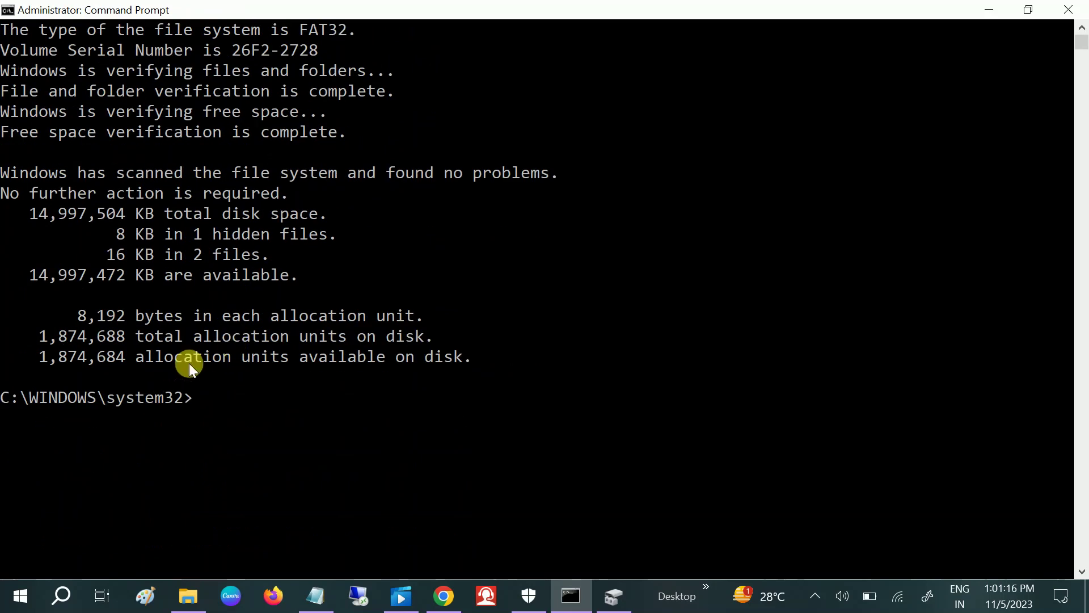
Refresh This PC, open Device Manager, and confirm the KINGSTON SUV400S37120G already has the best driver.
left_click(978, 16)
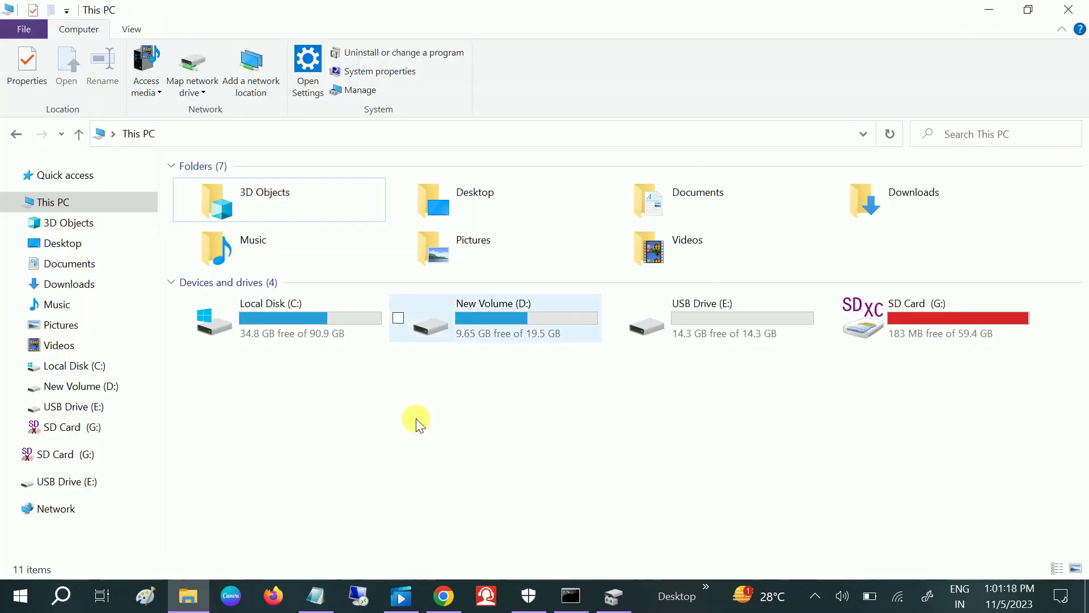
right_click(475, 407)
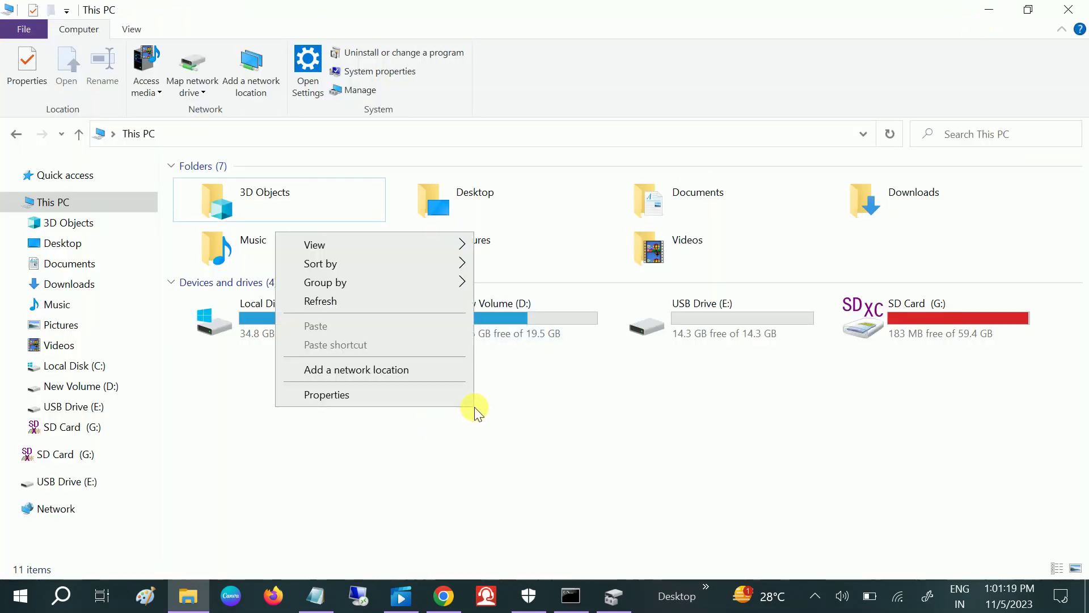
left_click(321, 301)
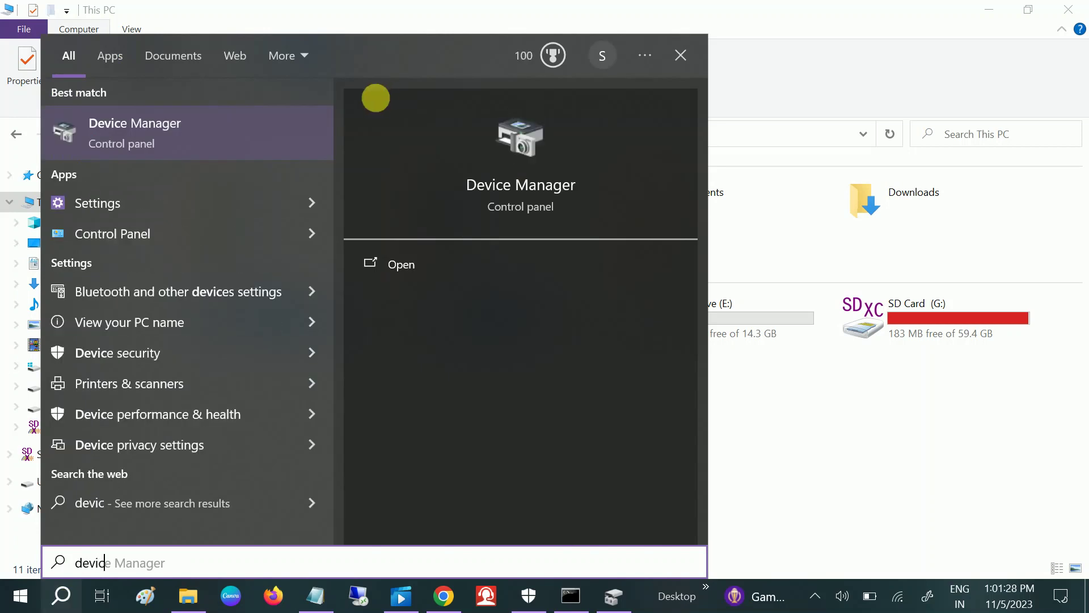
left_click(150, 125)
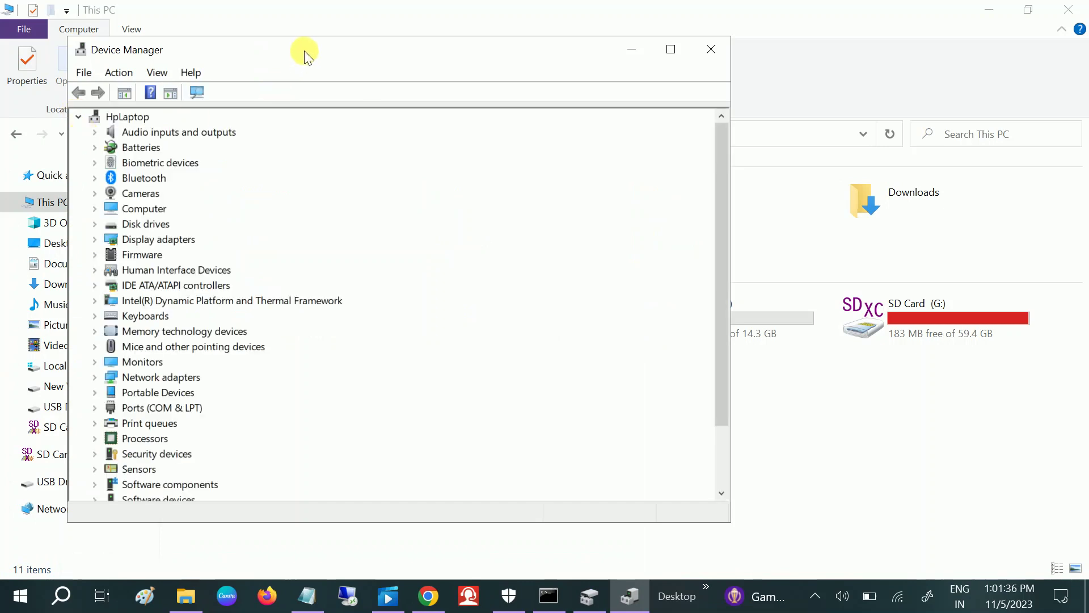
left_click_drag(303, 51, 389, 54)
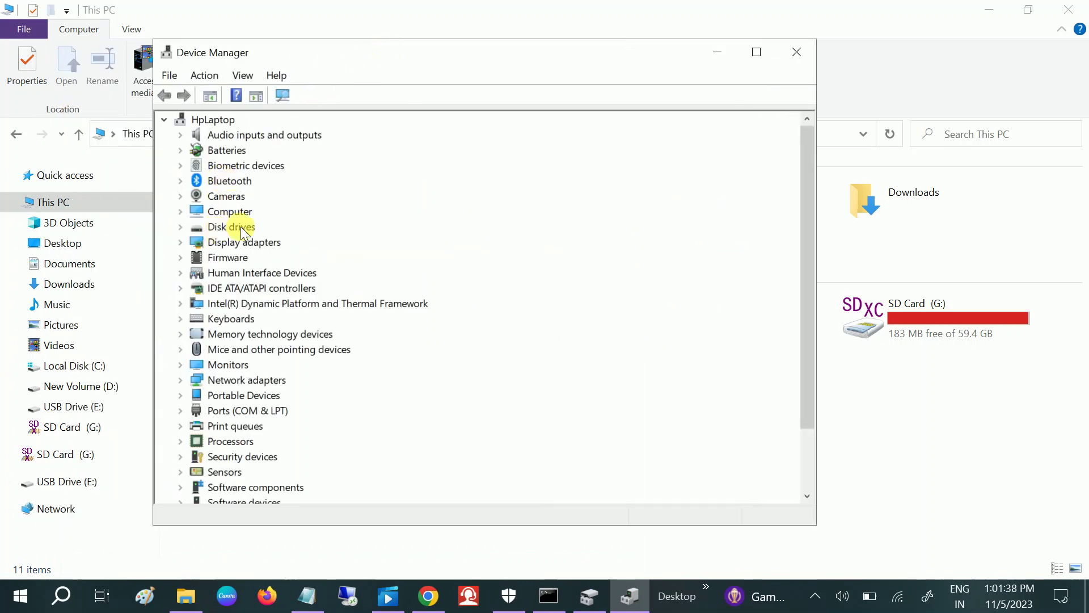
left_click(181, 228)
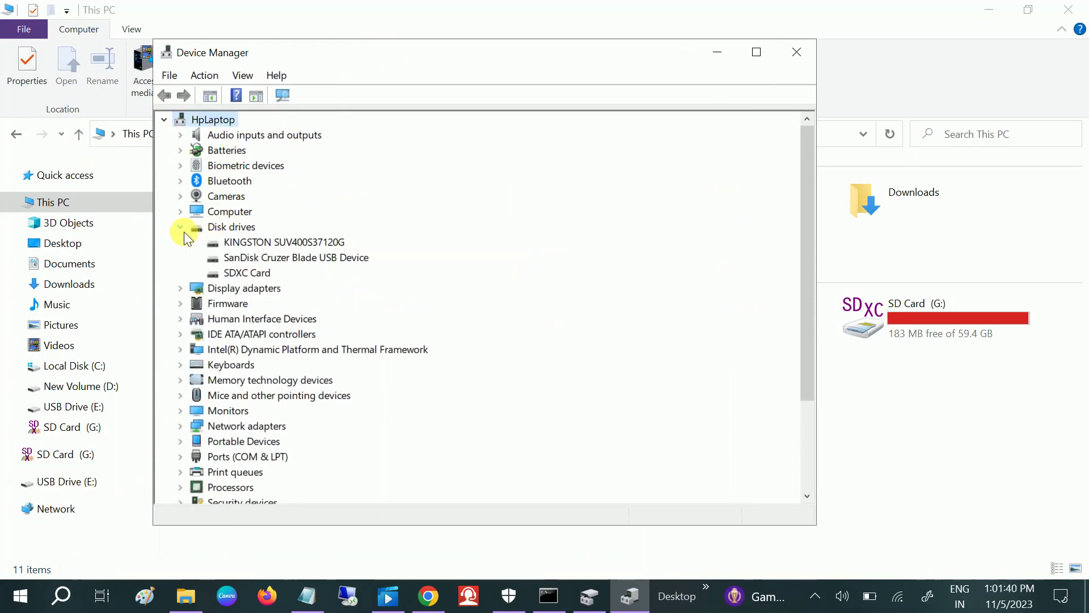
left_click(261, 244)
right_click(276, 242)
left_click(315, 254)
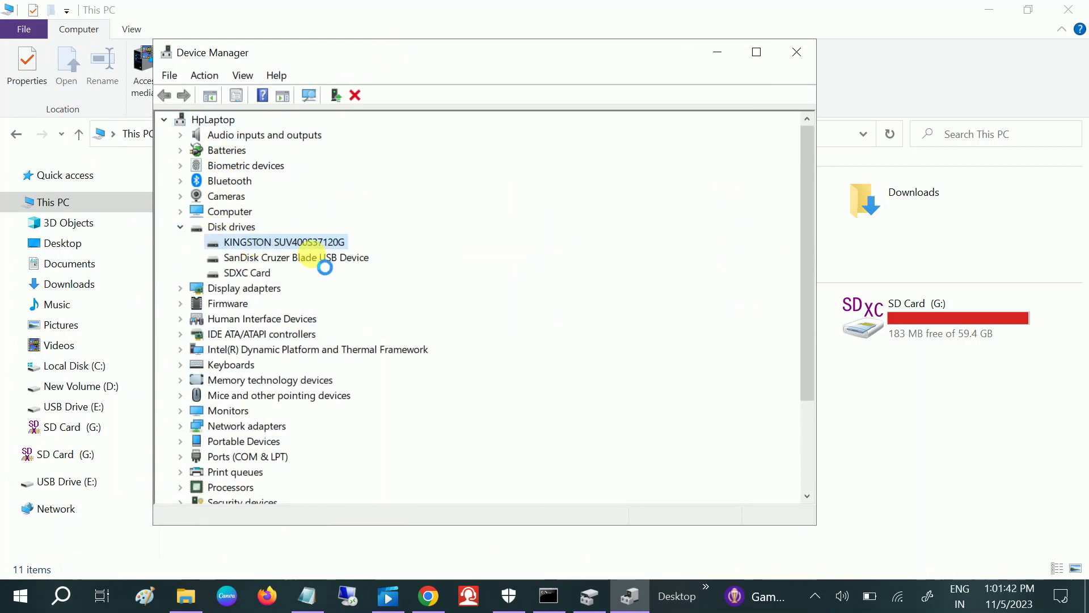
left_click(414, 271)
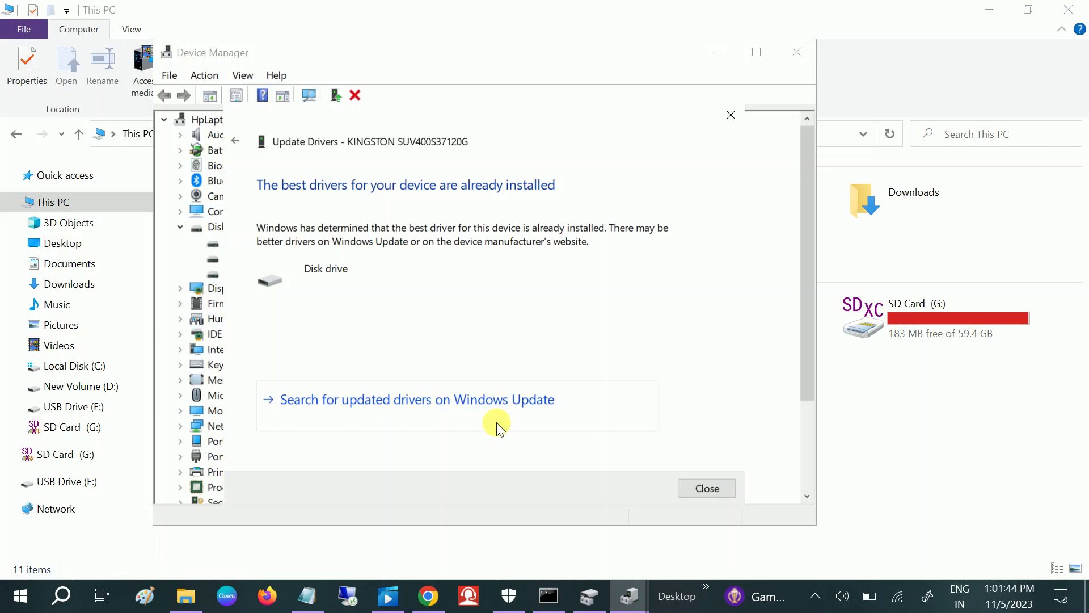
left_click(706, 488)
Search automatically for an SDXC Card driver update; the best driver is already installed.
left_click(313, 257)
right_click(312, 258)
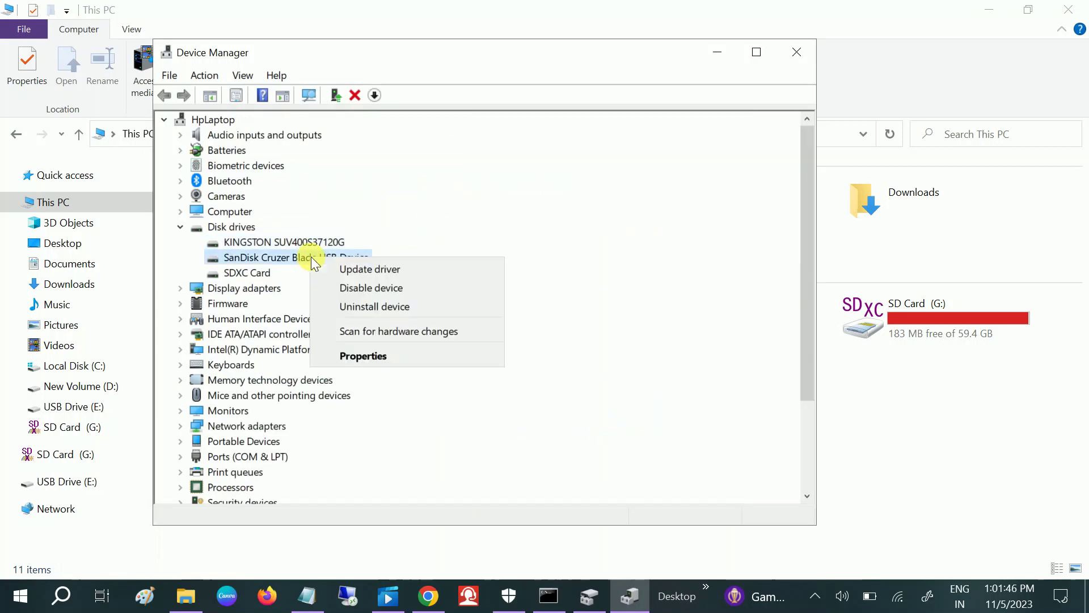
left_click(313, 261)
left_click(256, 273)
right_click(257, 272)
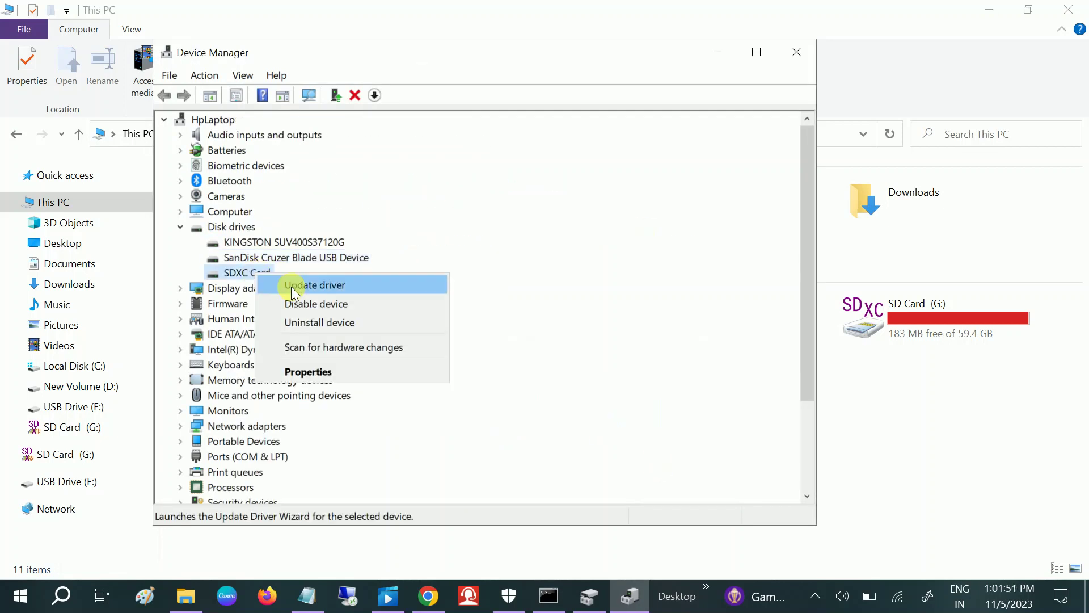
left_click(294, 287)
left_click(481, 278)
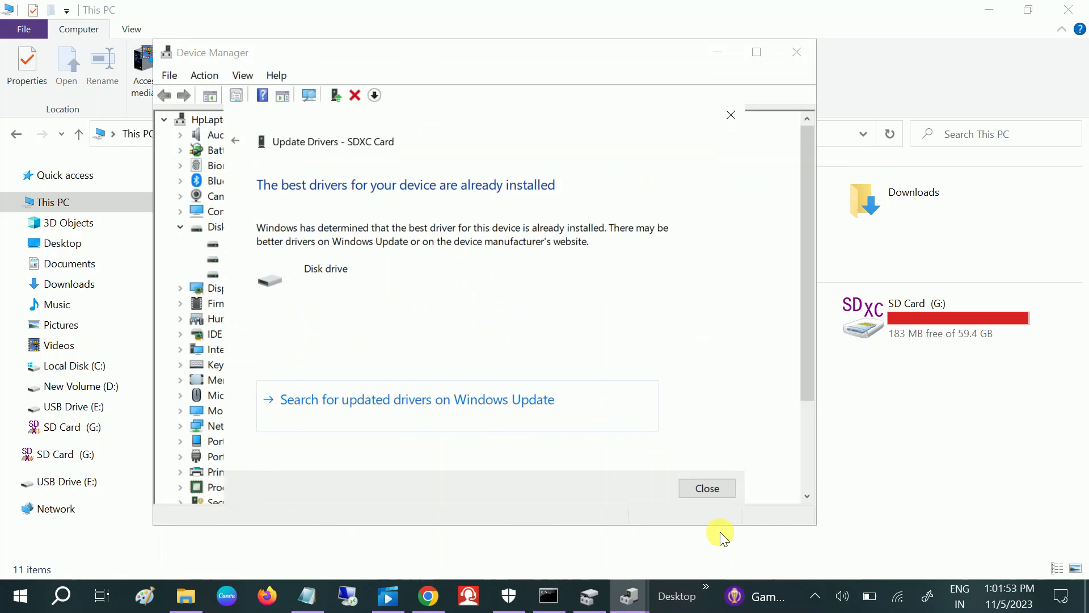
left_click(706, 488)
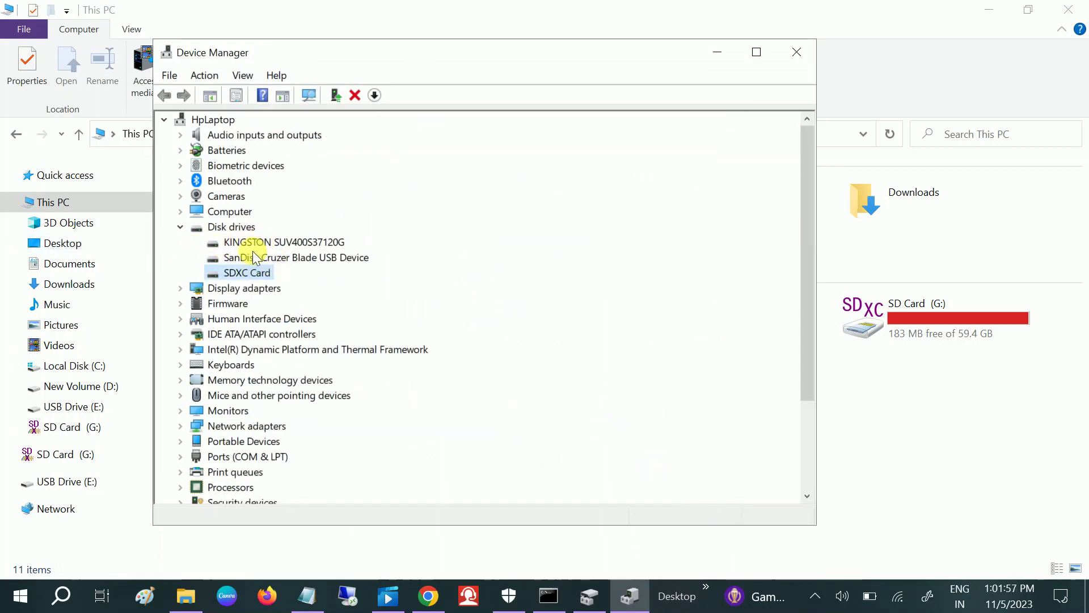
Search automatically for driver updates for the USB Root Hub (USB 3.0) and USB Mass Storage Device.
scroll(253, 259, "down", 3)
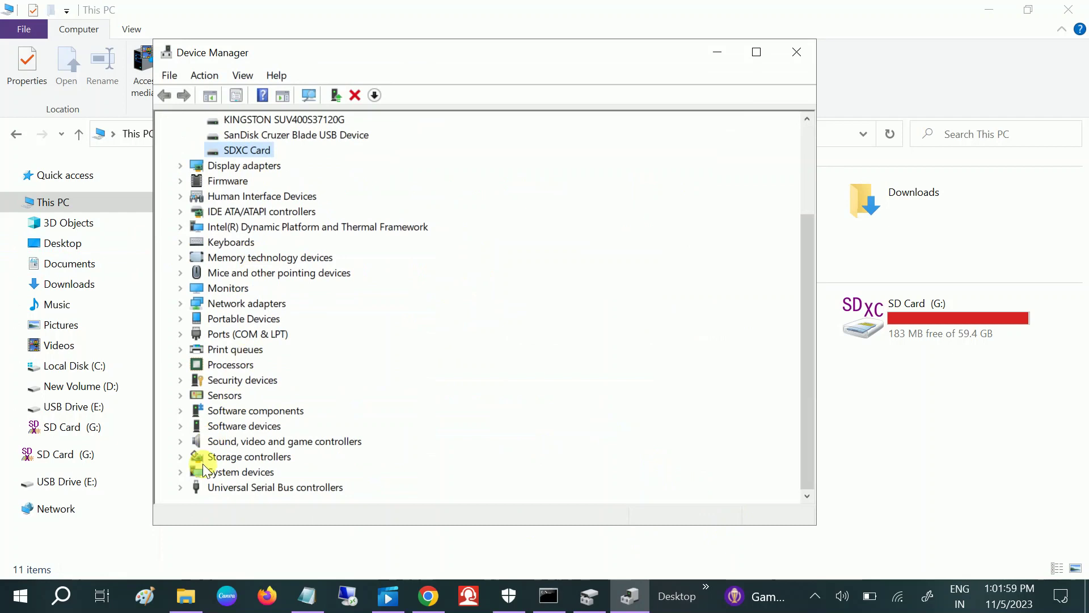
left_click(180, 487)
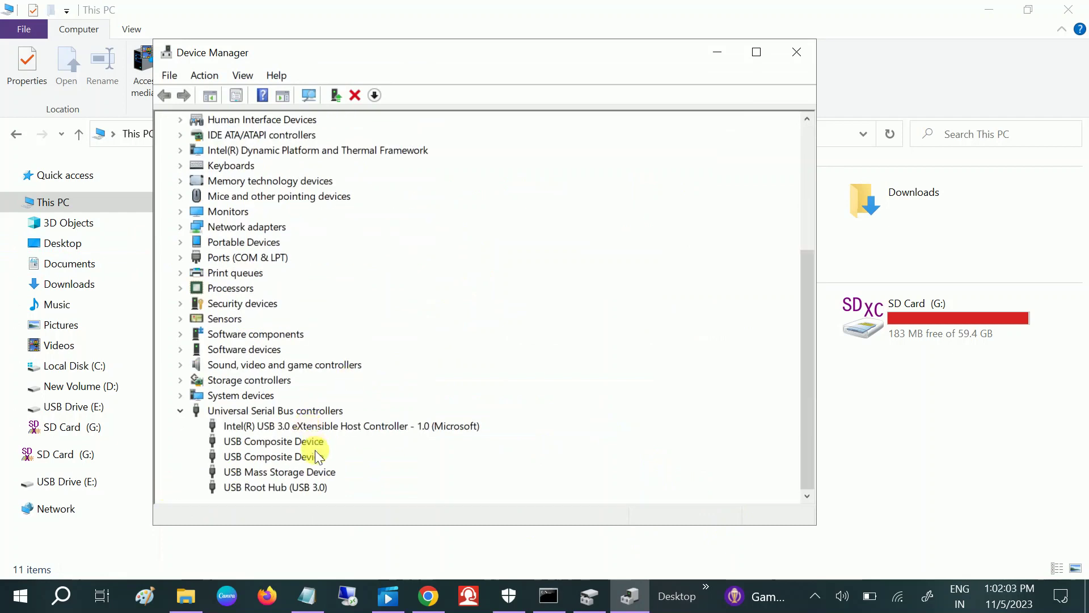
left_click(265, 491)
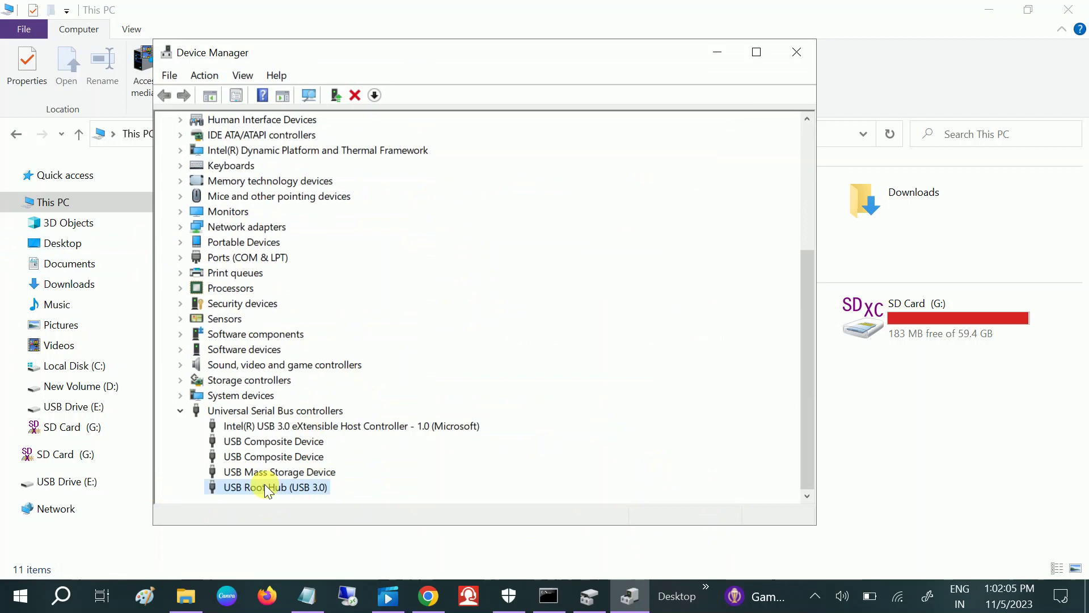
right_click(270, 493)
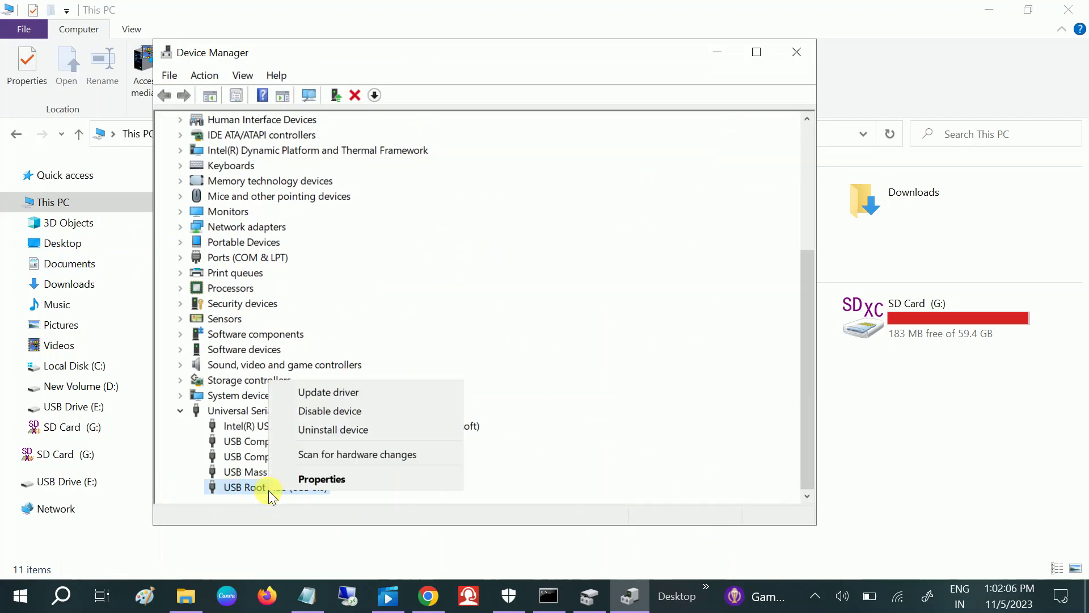
left_click(340, 392)
left_click(418, 275)
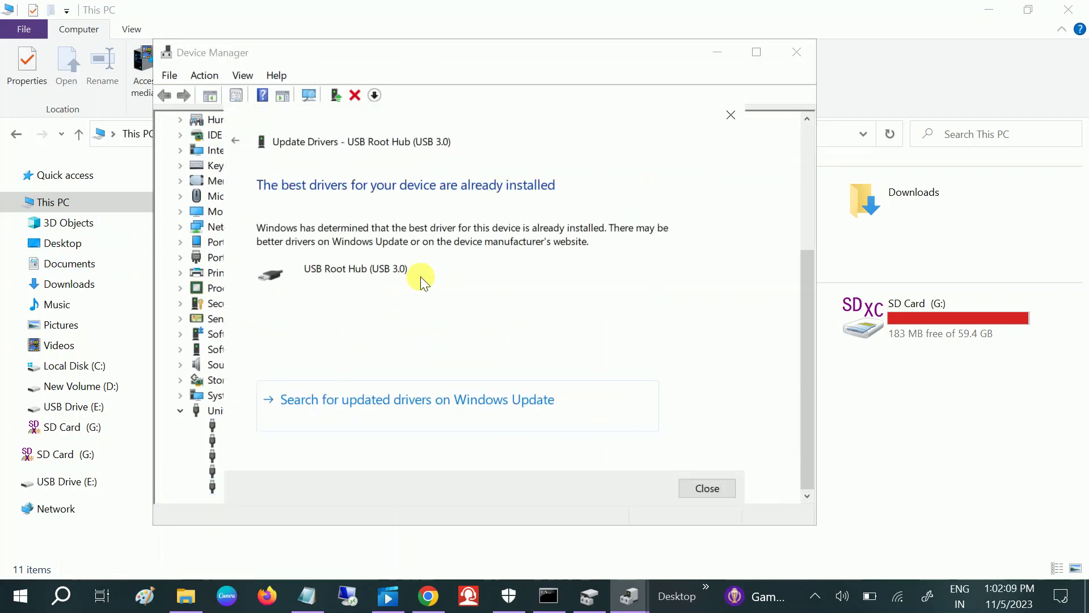
left_click(698, 489)
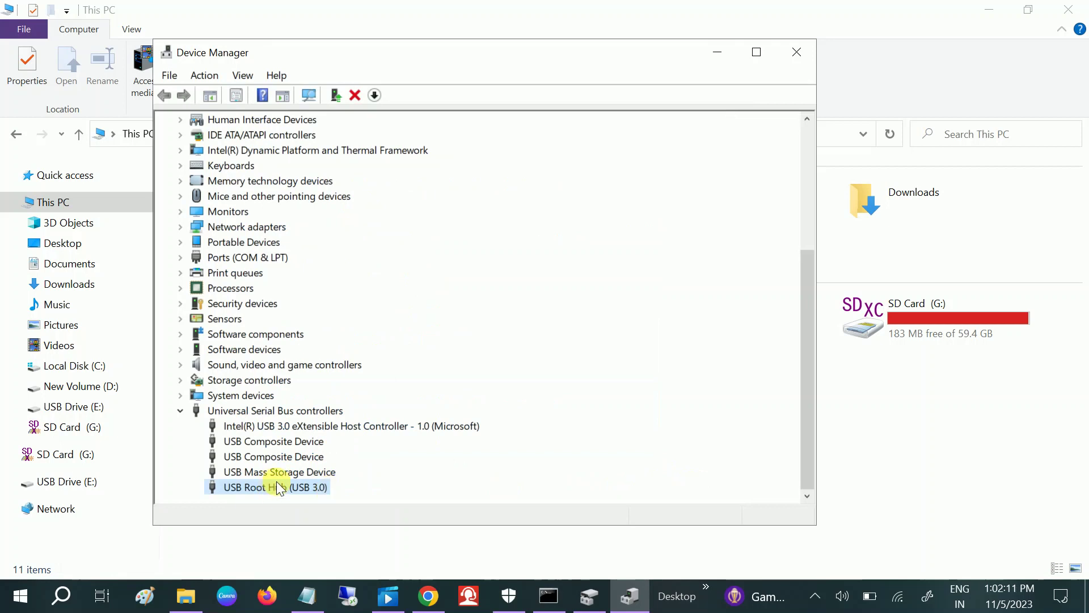
left_click(256, 475)
right_click(256, 478)
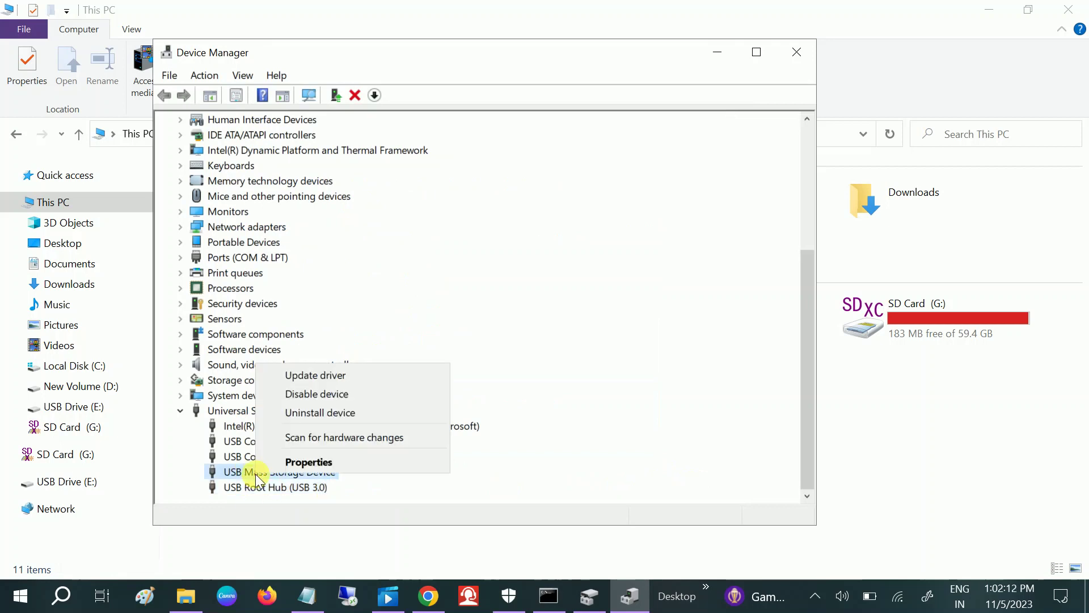
left_click(355, 379)
left_click(459, 292)
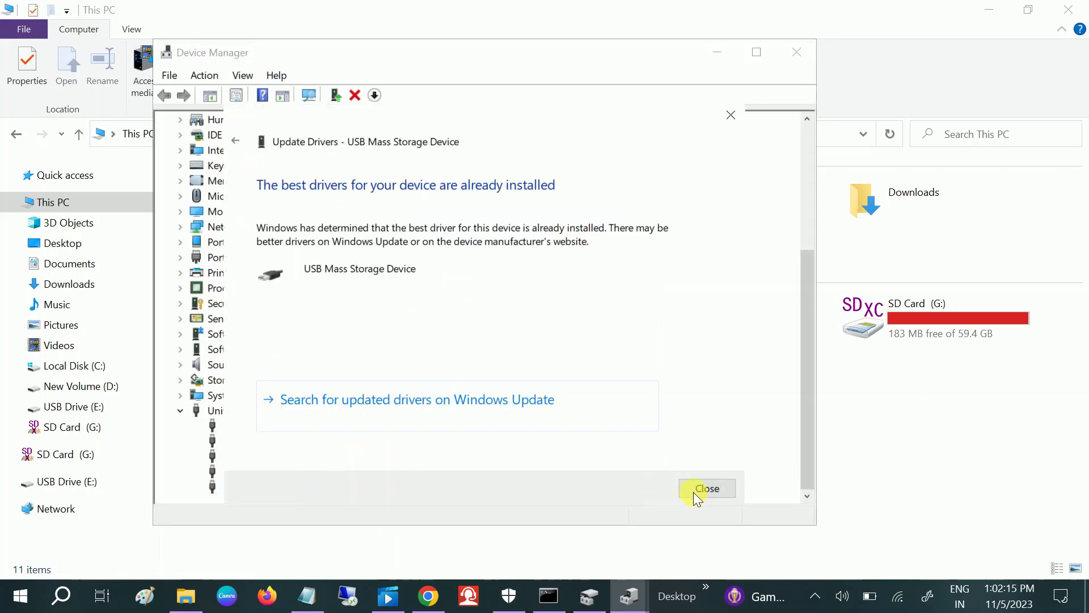
left_click(698, 489)
Search automatically for driver updates for both USB Composite Devices.
right_click(258, 458)
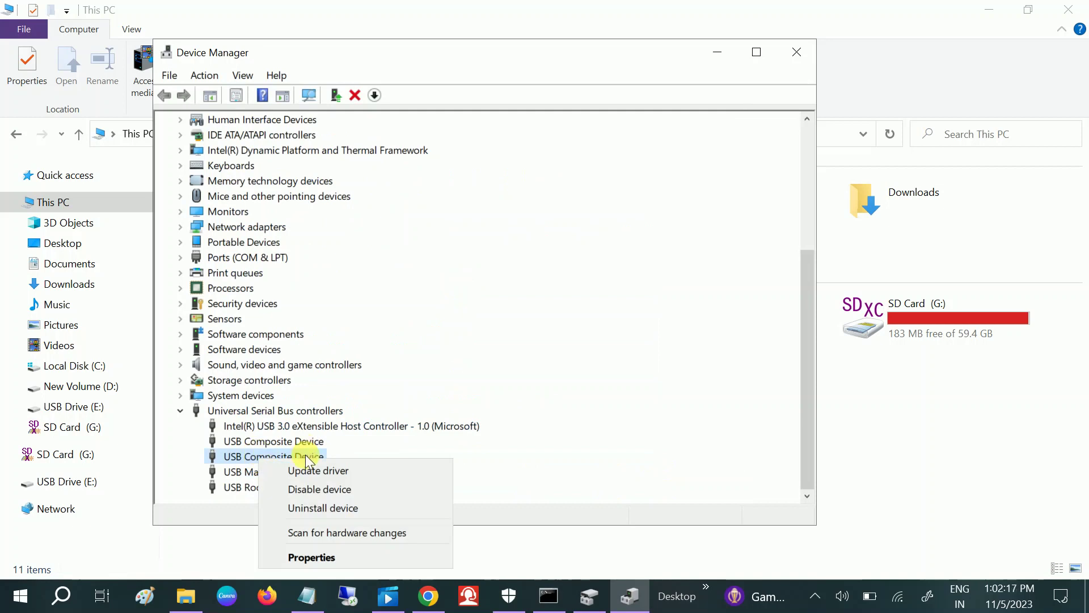
left_click(309, 470)
left_click(449, 270)
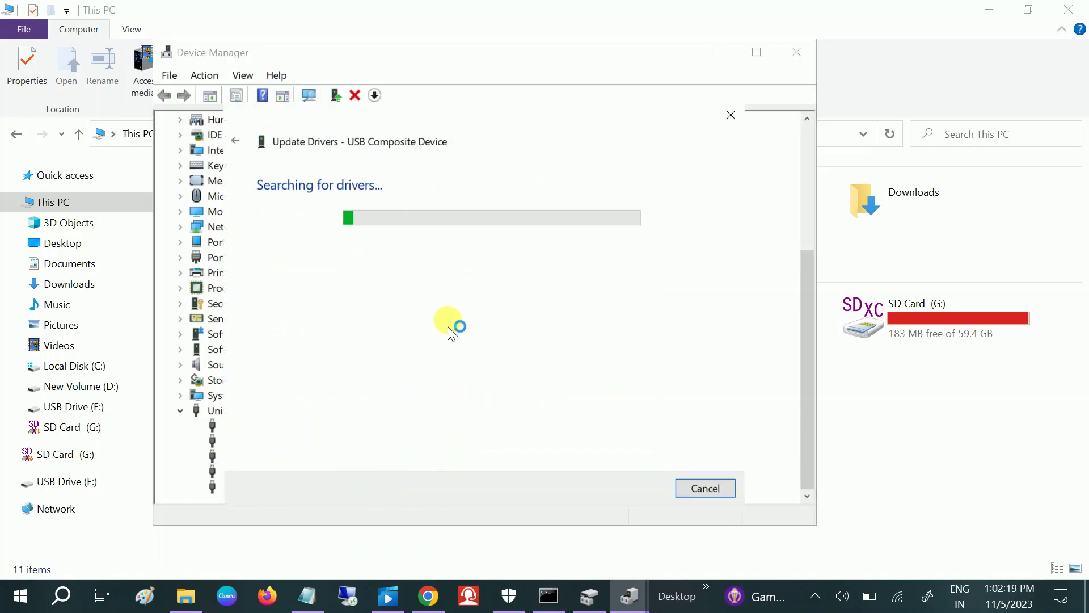
left_click(681, 497)
right_click(284, 444)
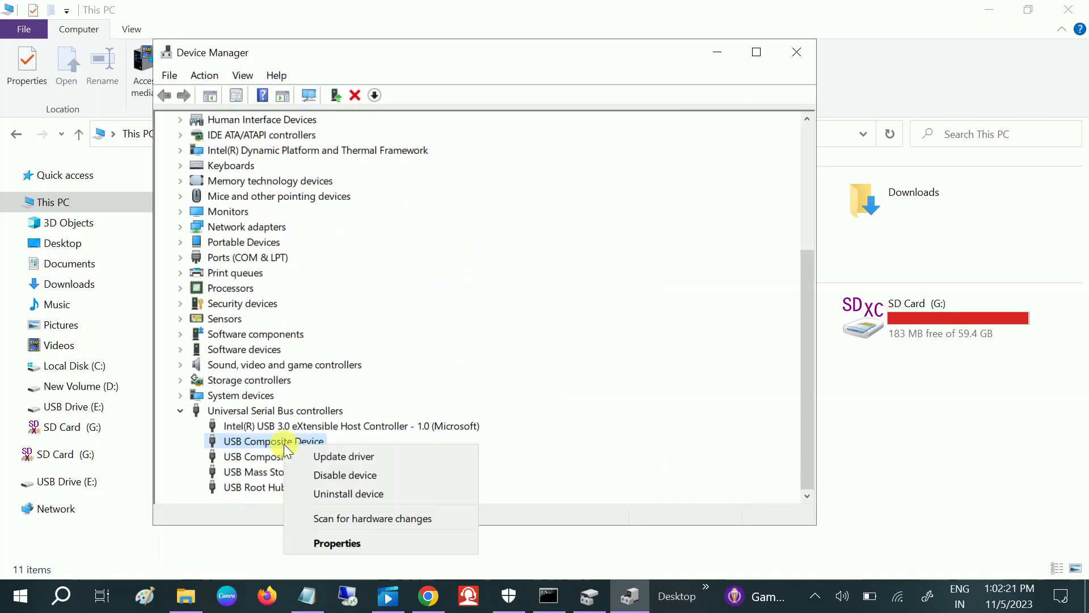
left_click(332, 458)
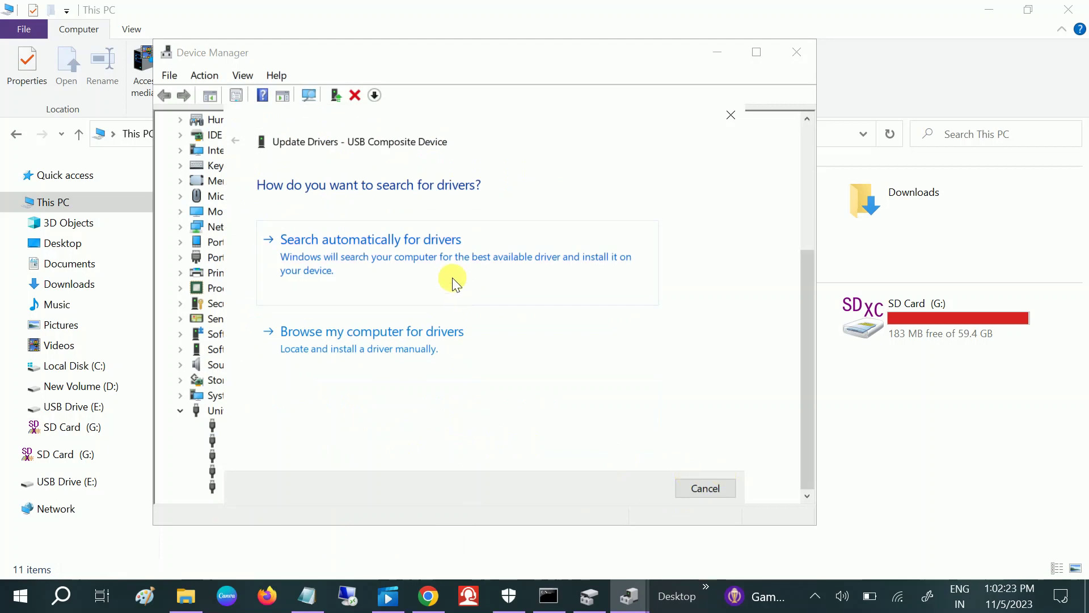
left_click(449, 278)
Search automatically for an Intel USB 3.0 host controller driver, then collapse Universal Serial Bus controllers.
left_click(704, 488)
right_click(275, 425)
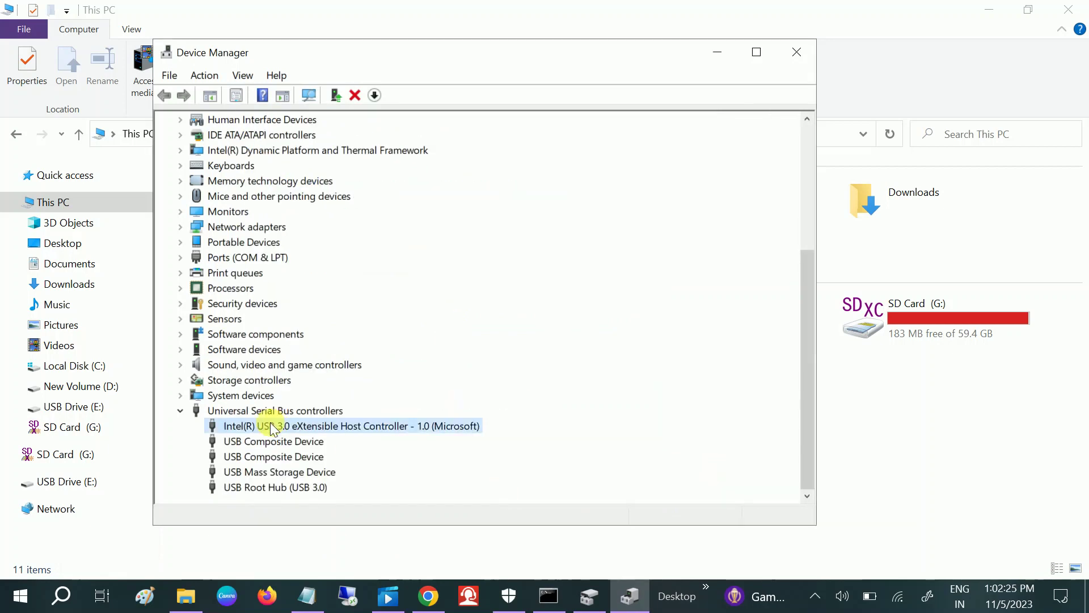
left_click(336, 435)
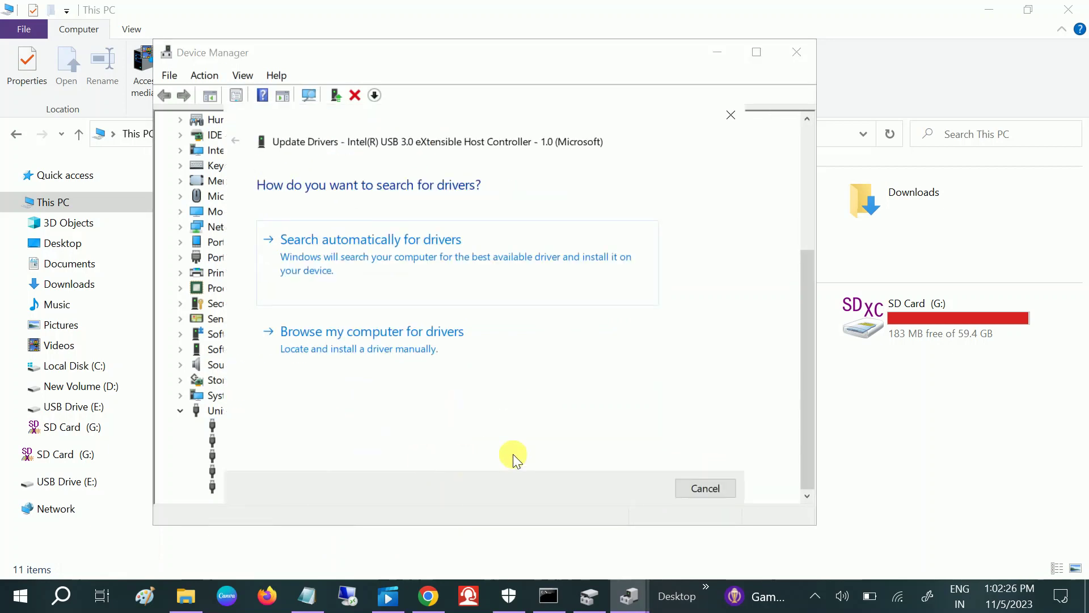
left_click(425, 268)
left_click(706, 488)
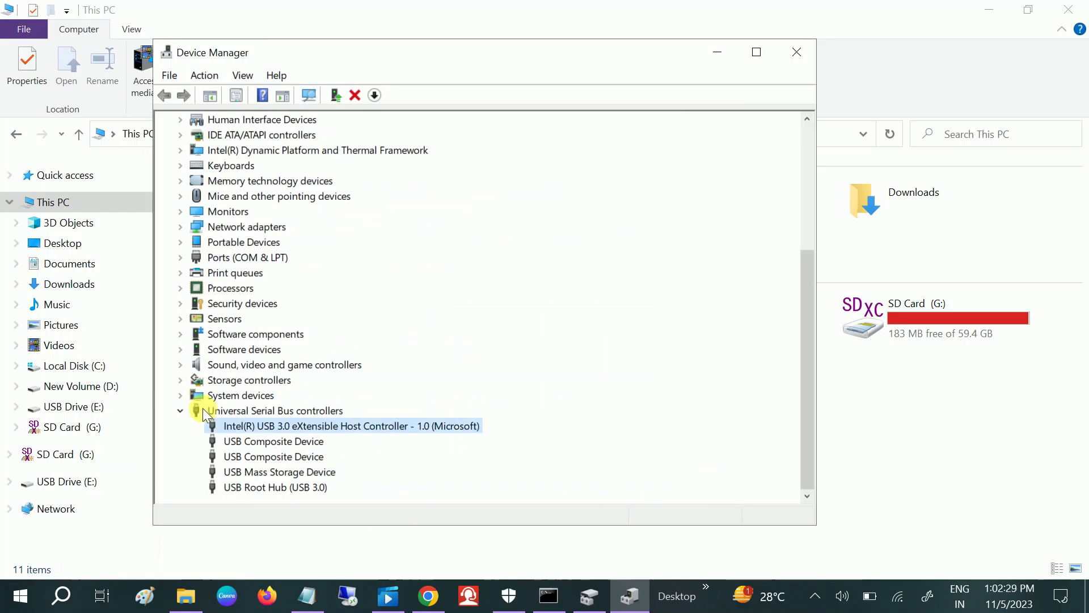
left_click(180, 410)
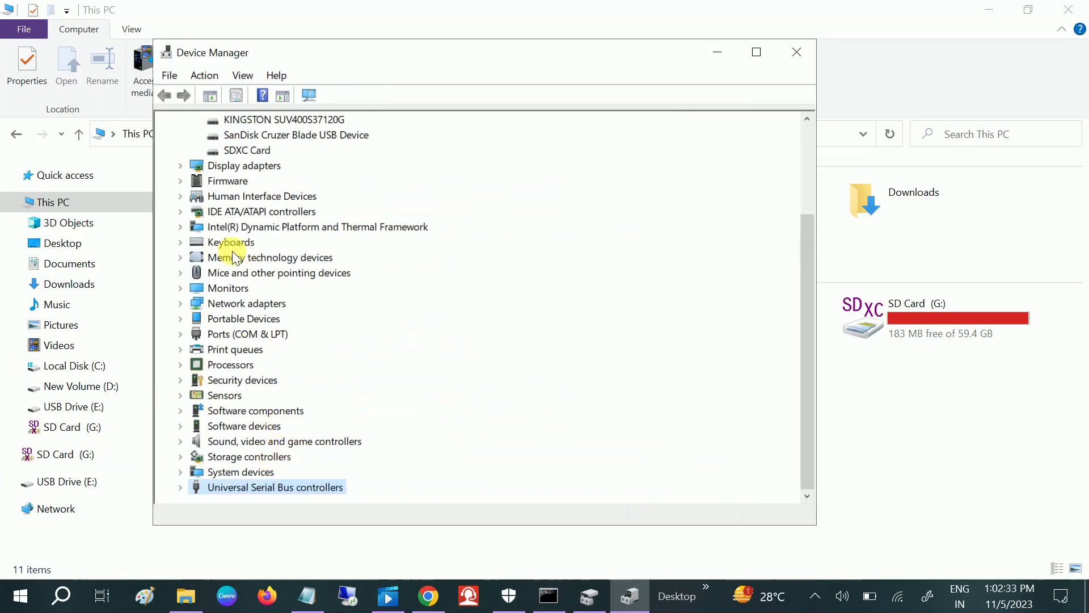
scroll(239, 258, "up", 3)
Collapse Disk drives, close Device Manager, and bring Disk Management back to the front.
left_click(179, 226)
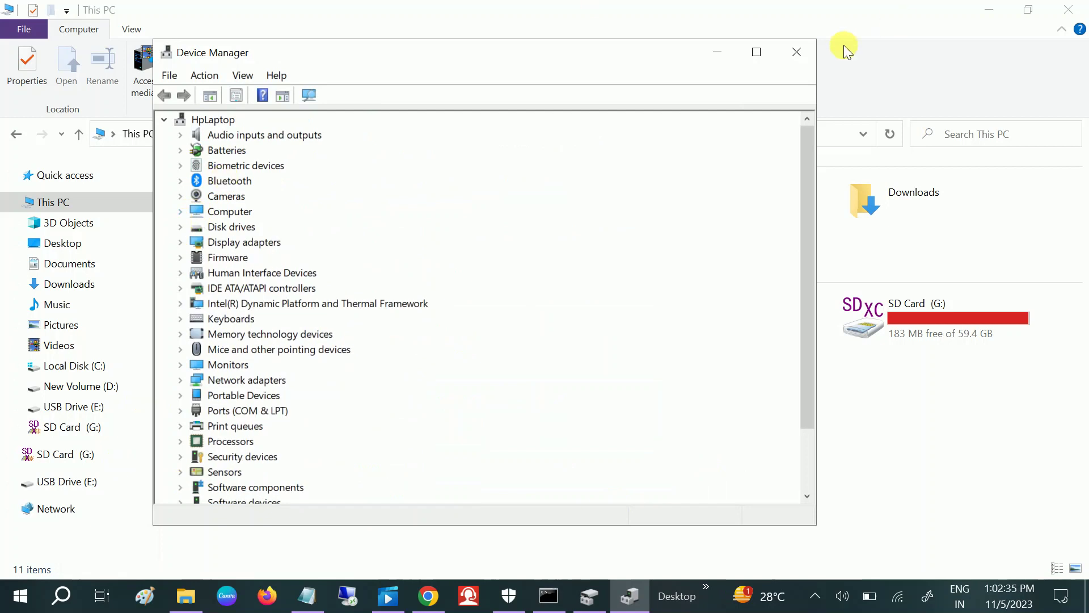
left_click(799, 53)
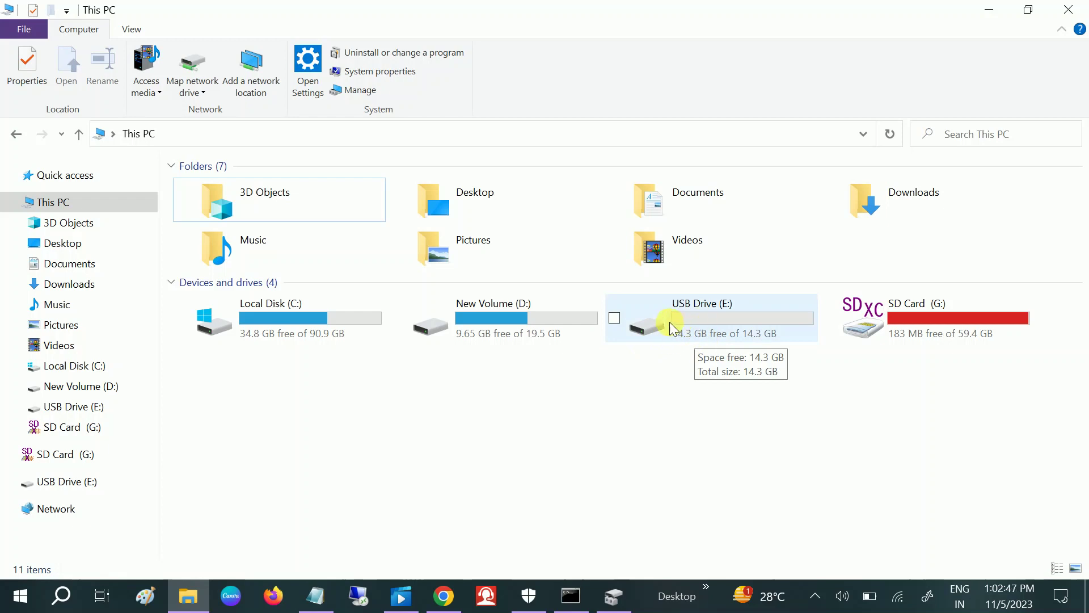
left_click(620, 590)
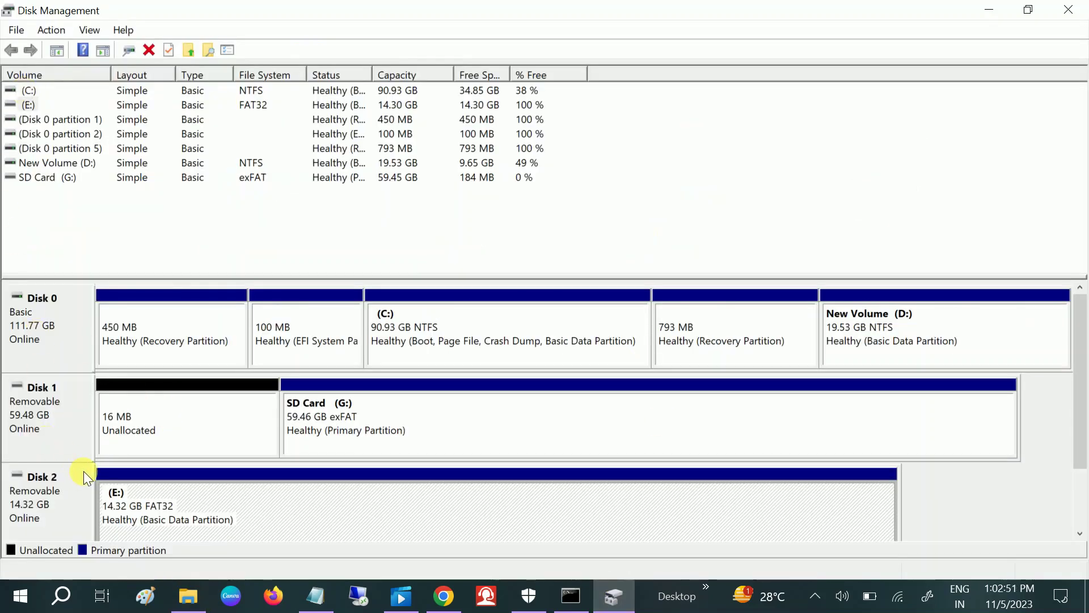
Delete the E: volume on Disk 2 and confirm, leaving 14.32 GB unallocated.
right_click(163, 502)
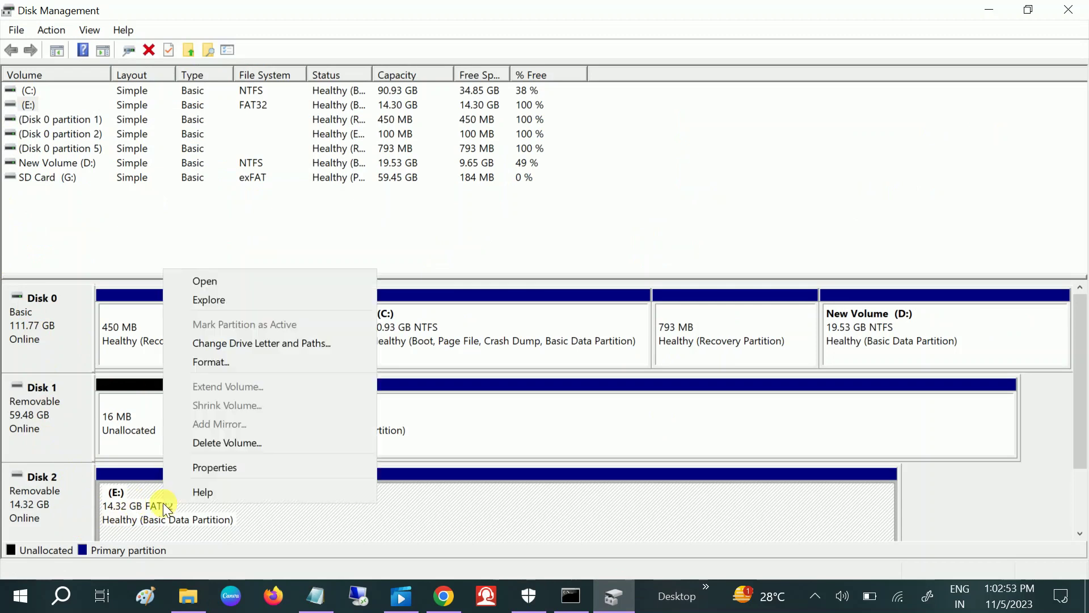
left_click(250, 443)
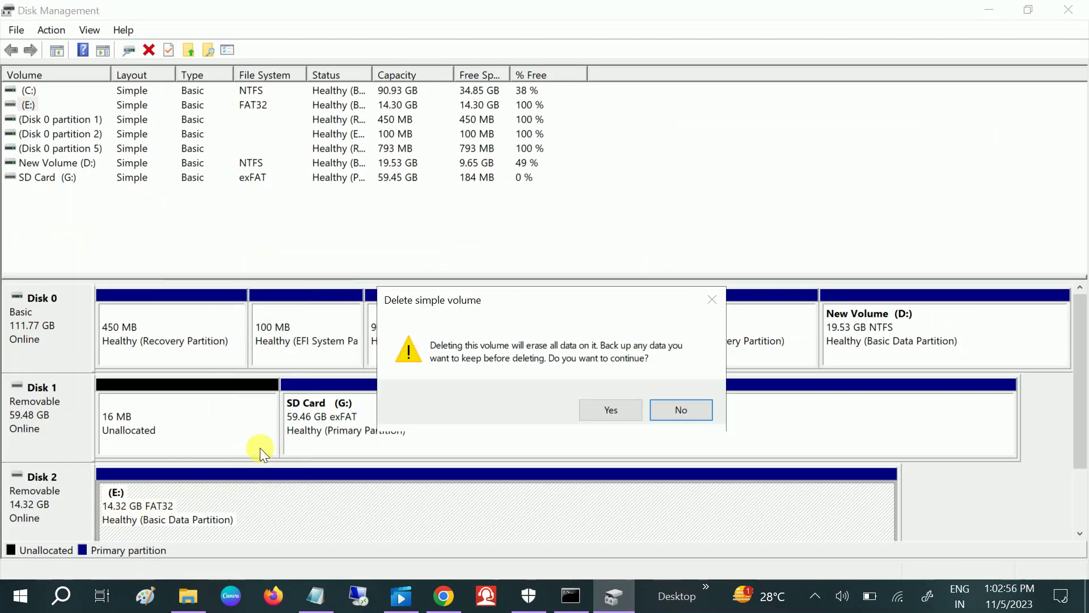
left_click(602, 407)
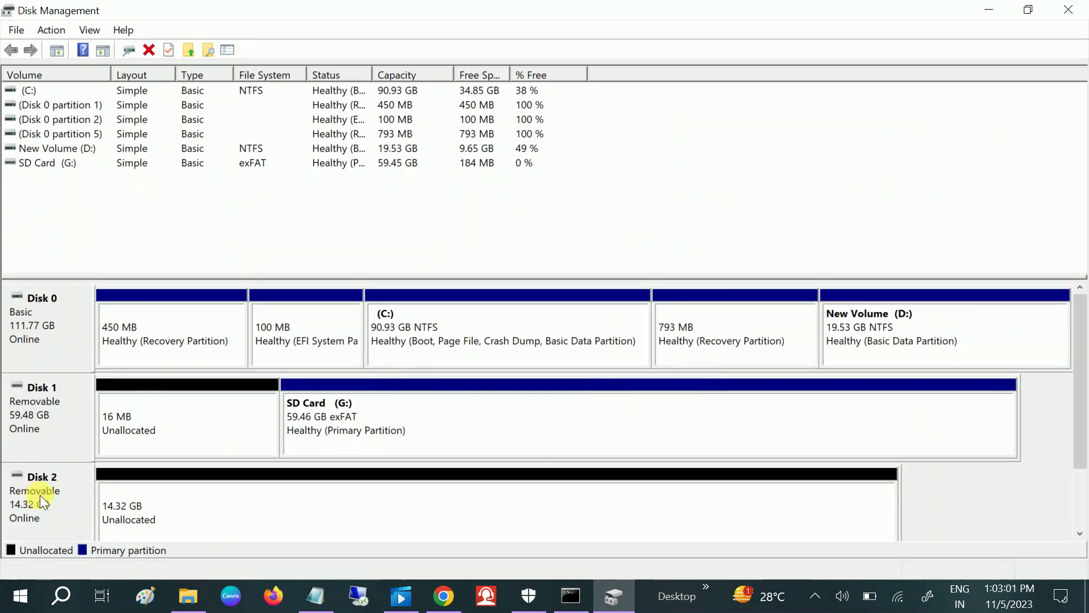
right_click(164, 509)
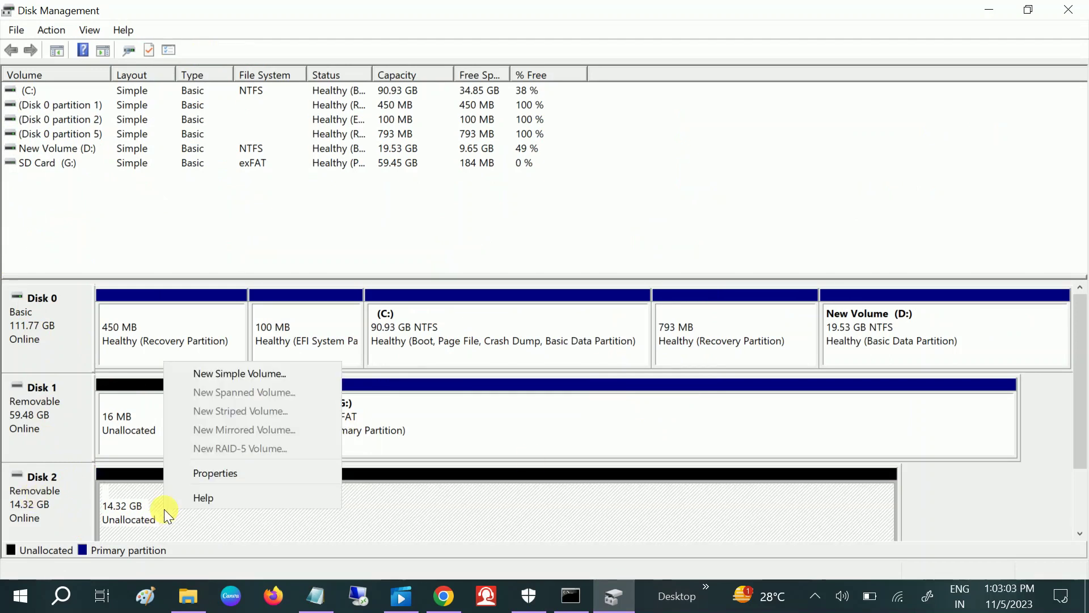
Create a simple volume with the default size, suggested drive letter, and FAT32 format.
left_click(281, 376)
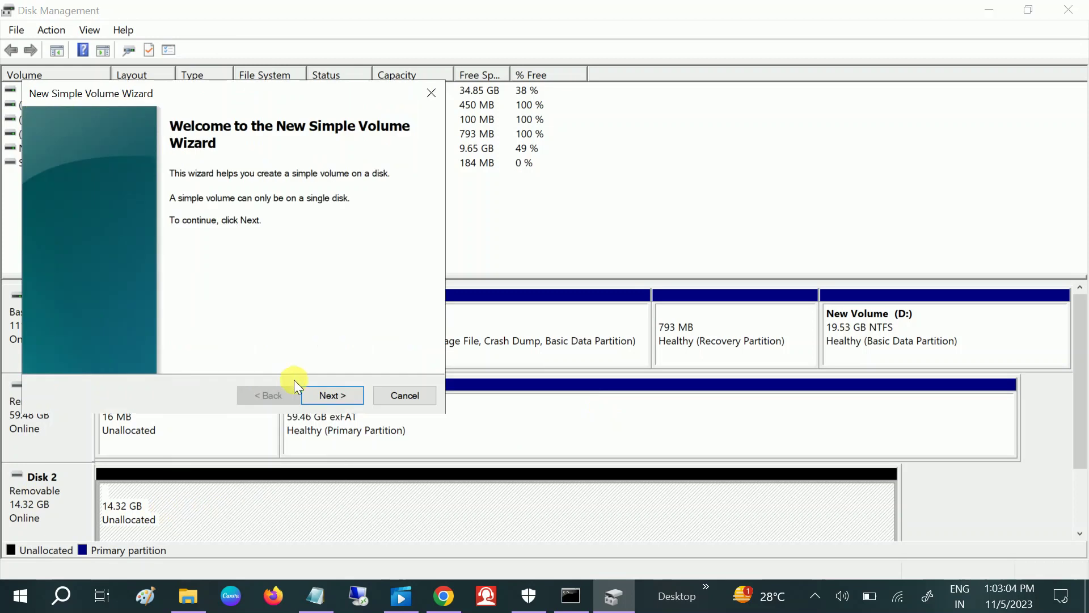
left_click(331, 394)
left_click(332, 396)
left_click(331, 396)
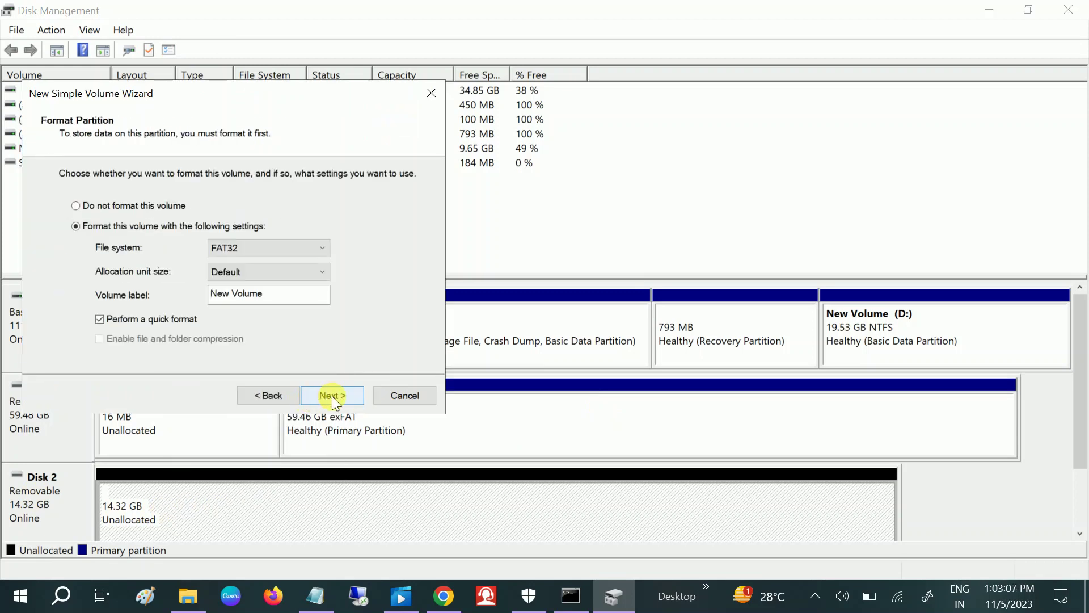
left_click(338, 396)
left_click(338, 395)
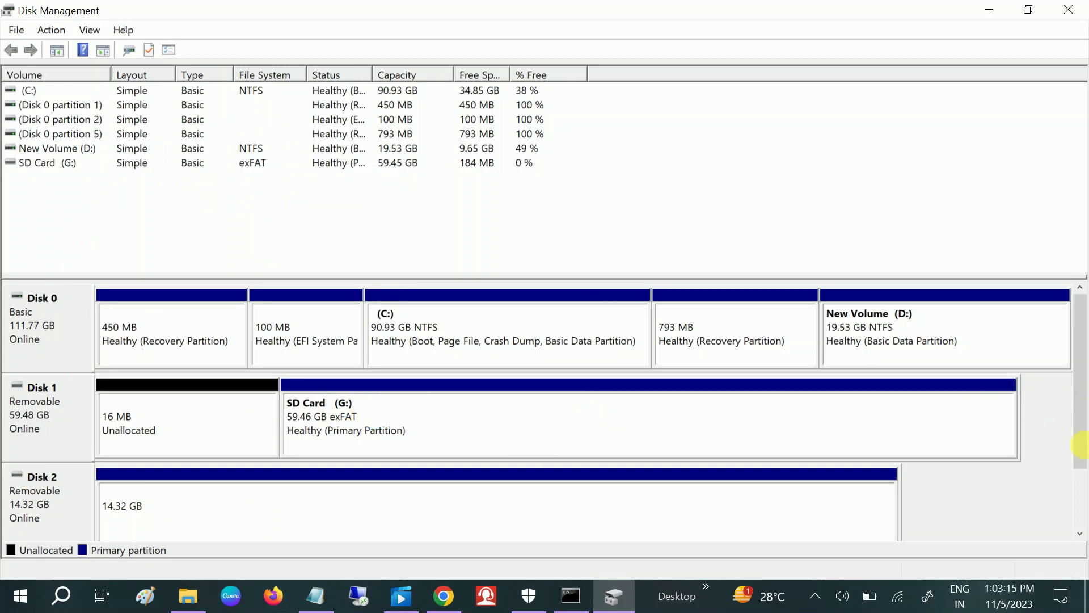
Format Disk 2's raw 14.32 GB E: partition as FAT32 labelled New Volume.
scroll(1081, 418, "down", 3)
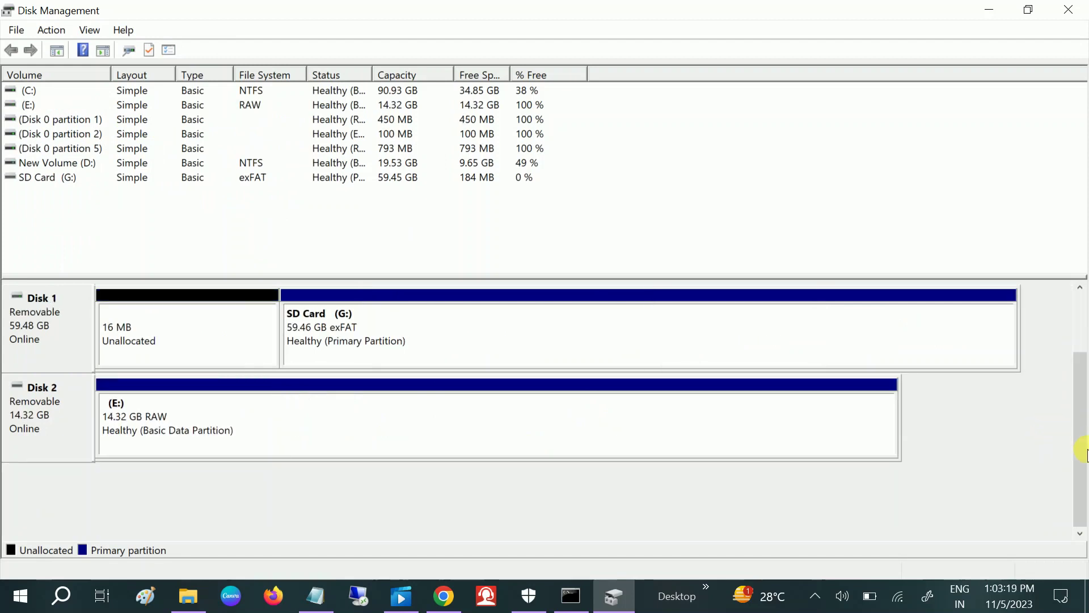
right_click(212, 424)
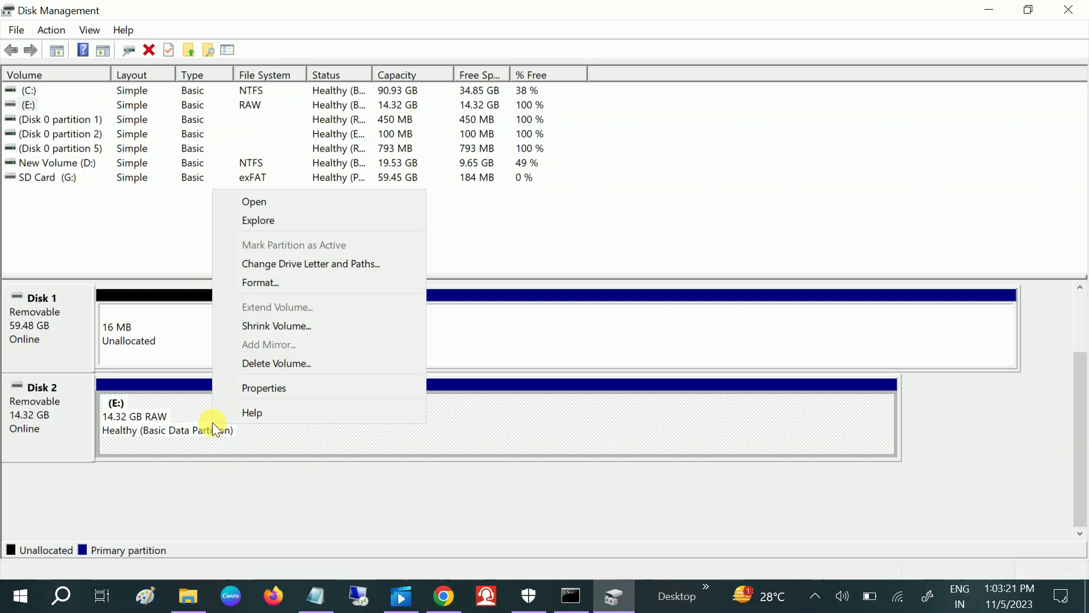
left_click(276, 283)
left_click(550, 364)
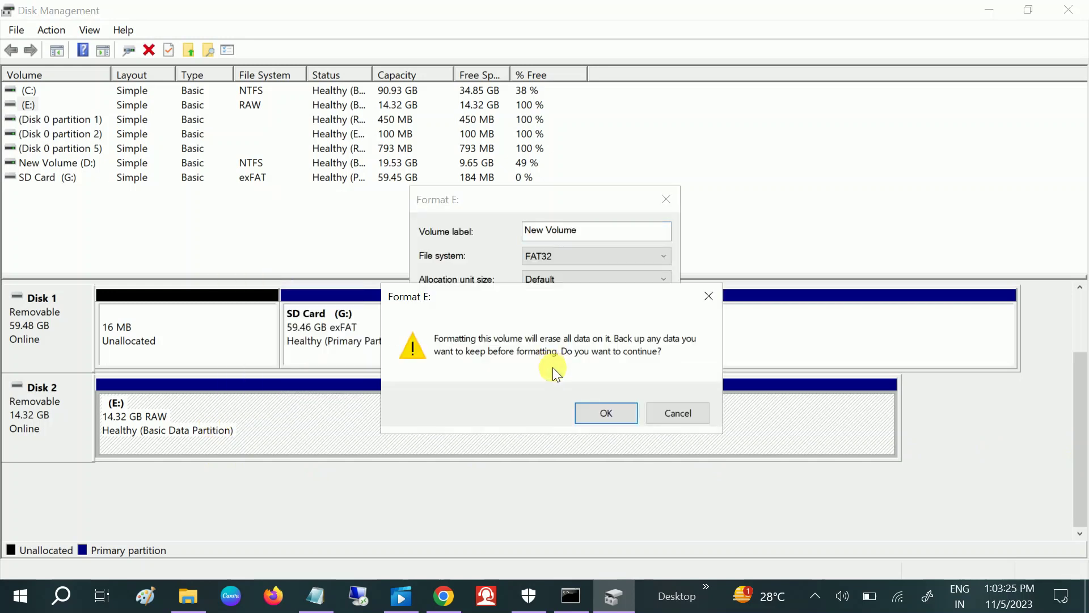
left_click(602, 413)
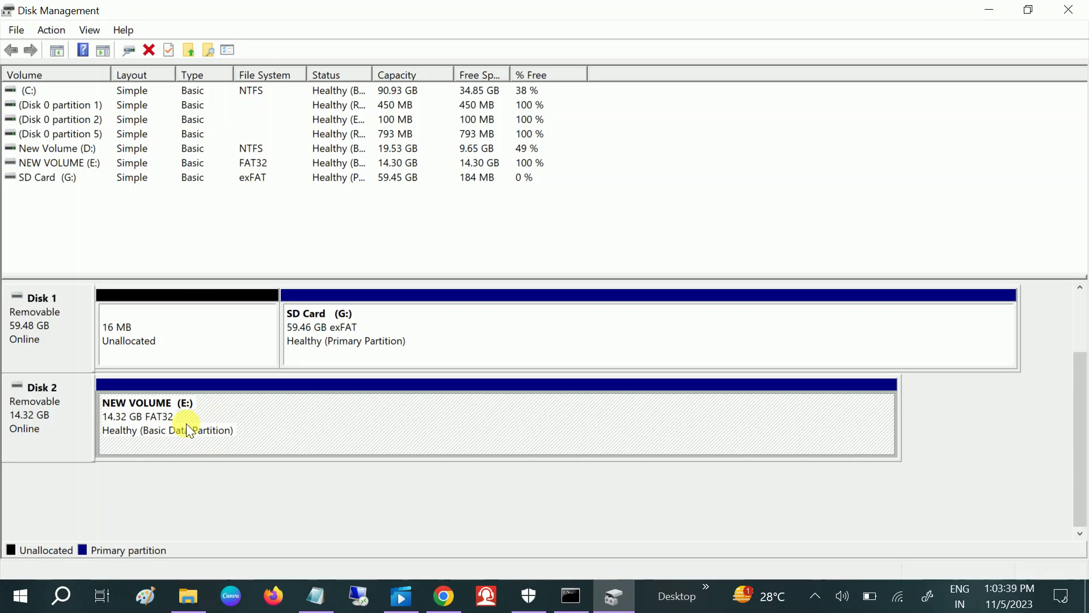
right_click(212, 418)
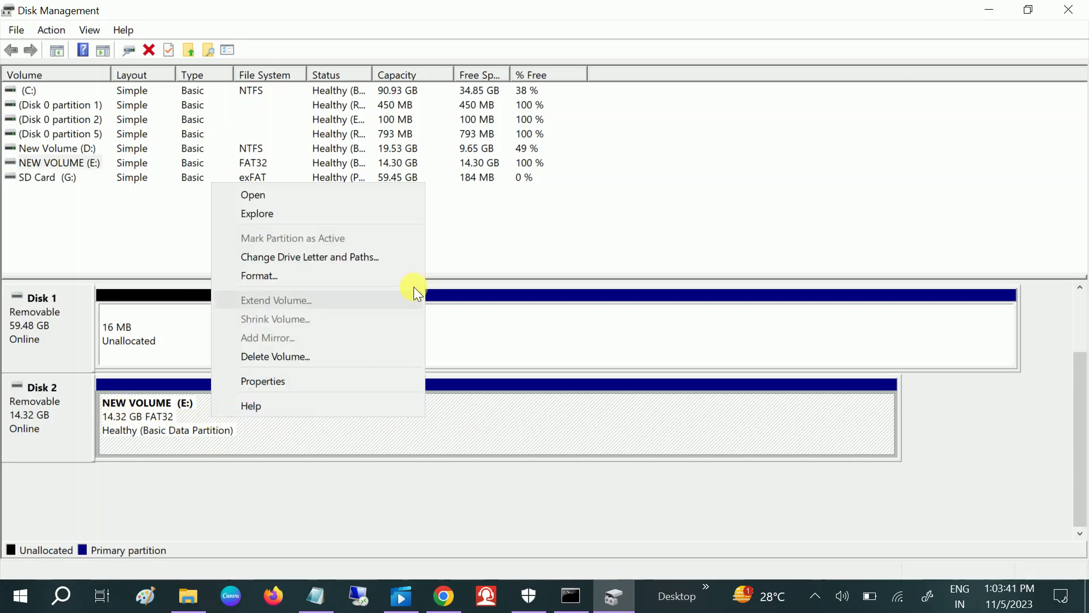
Change the USB NEW VOLUME's drive letter from E: to F:.
left_click(319, 258)
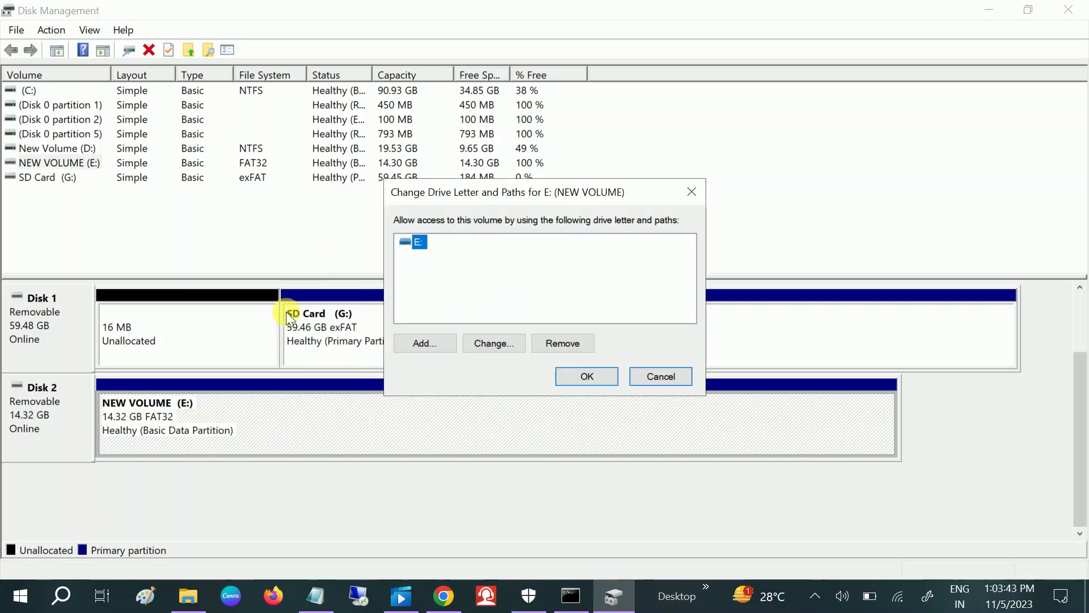
left_click(499, 343)
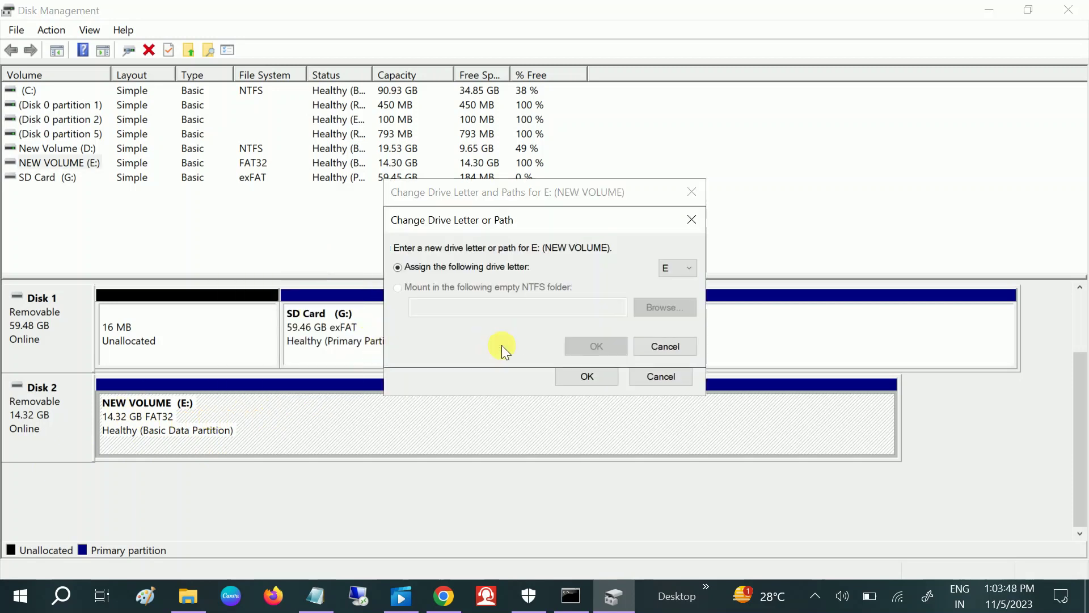
left_click(692, 271)
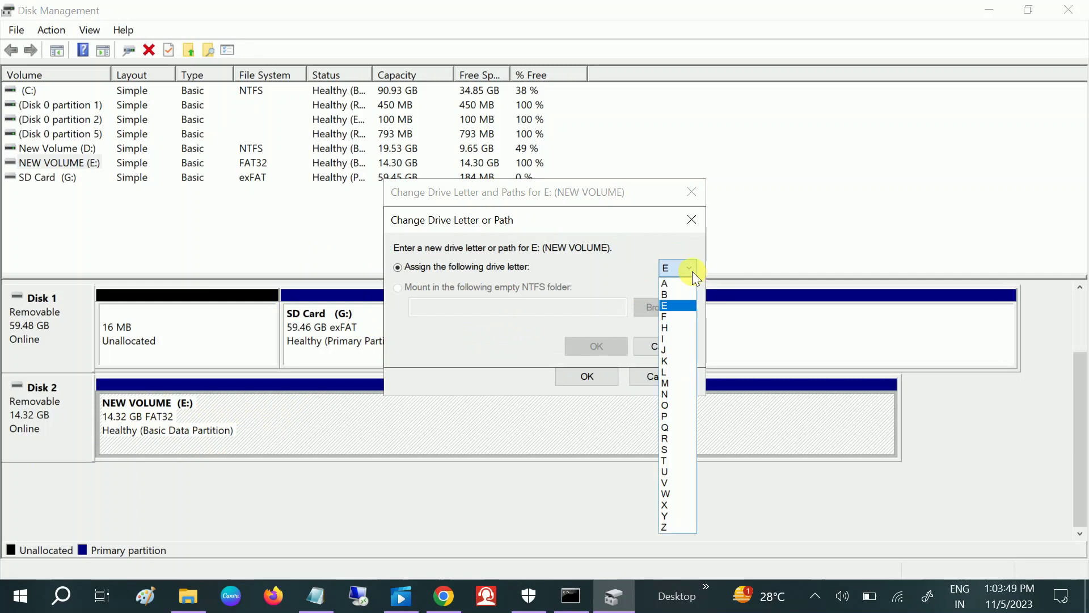
left_click(664, 317)
left_click(605, 345)
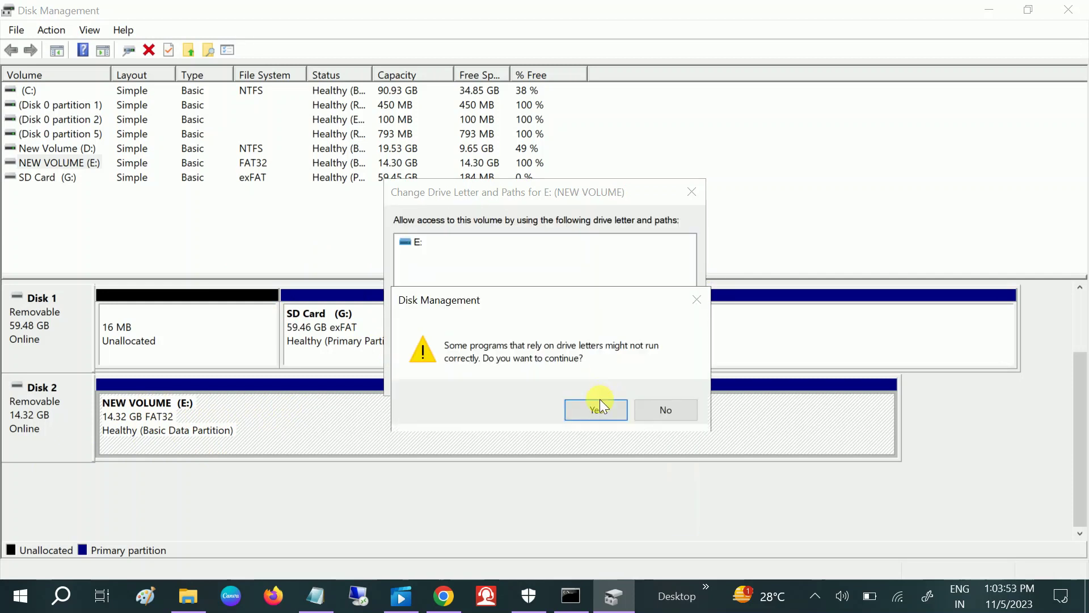
left_click(597, 408)
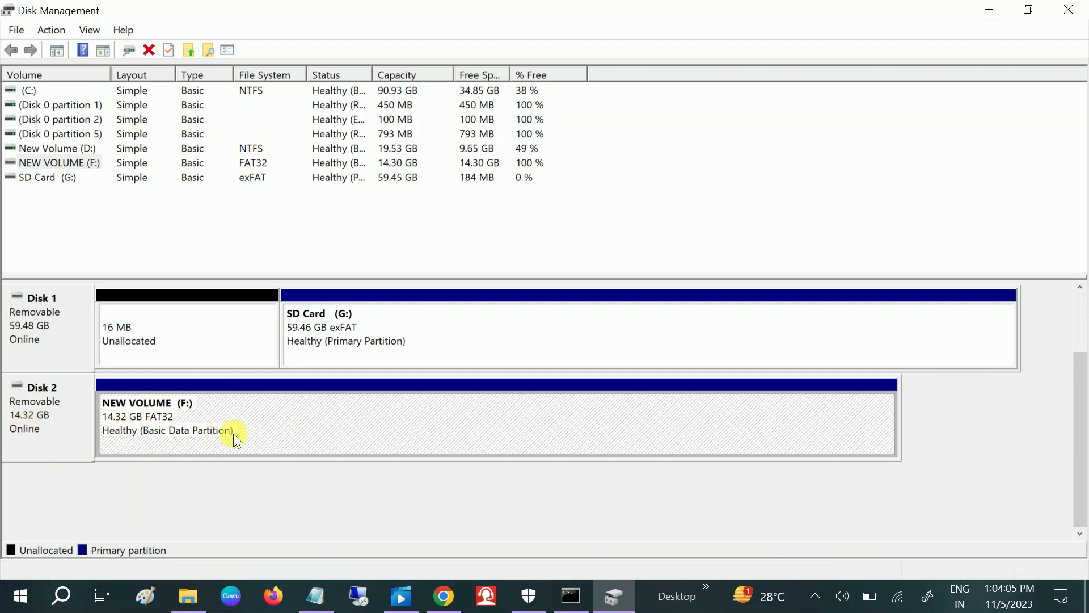
left_click(70, 421)
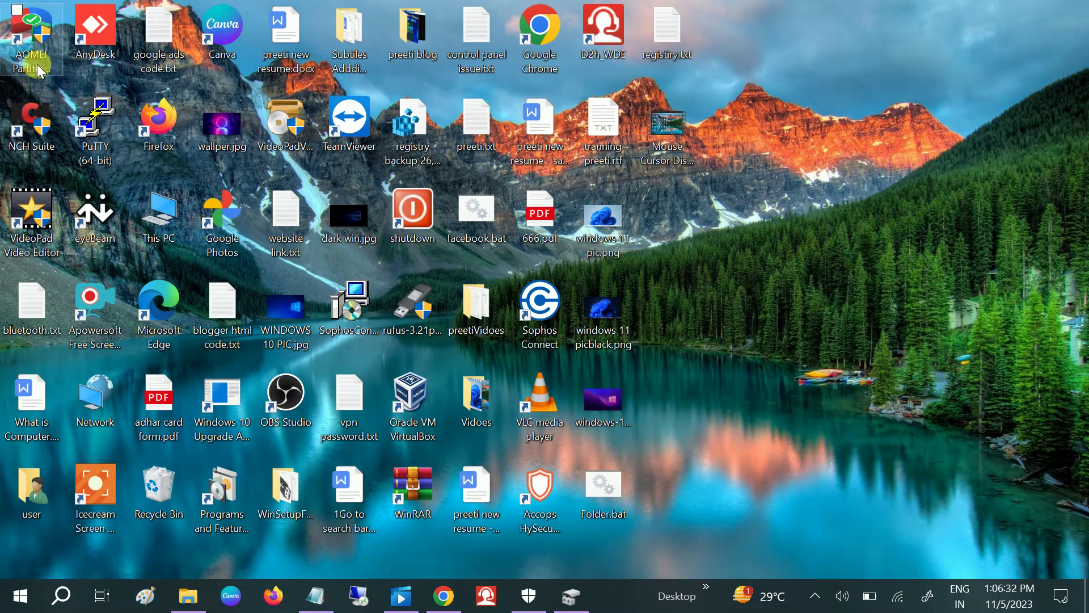
Search Google in Chrome for AOMEI Partition Assistant and download the free edition from diskpart.com.
double_click(543, 42)
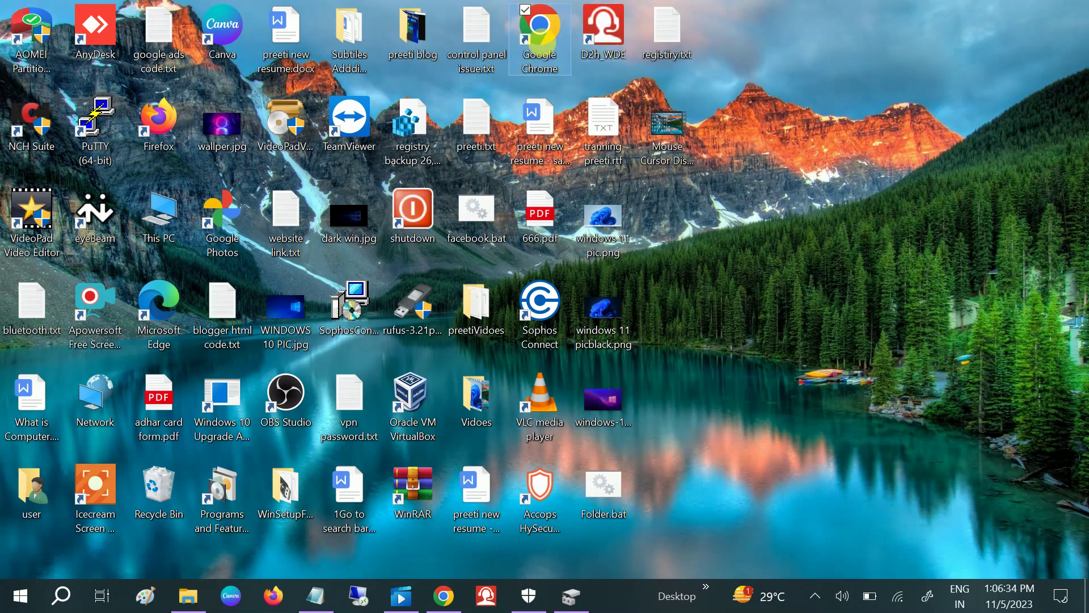
left_click(510, 129)
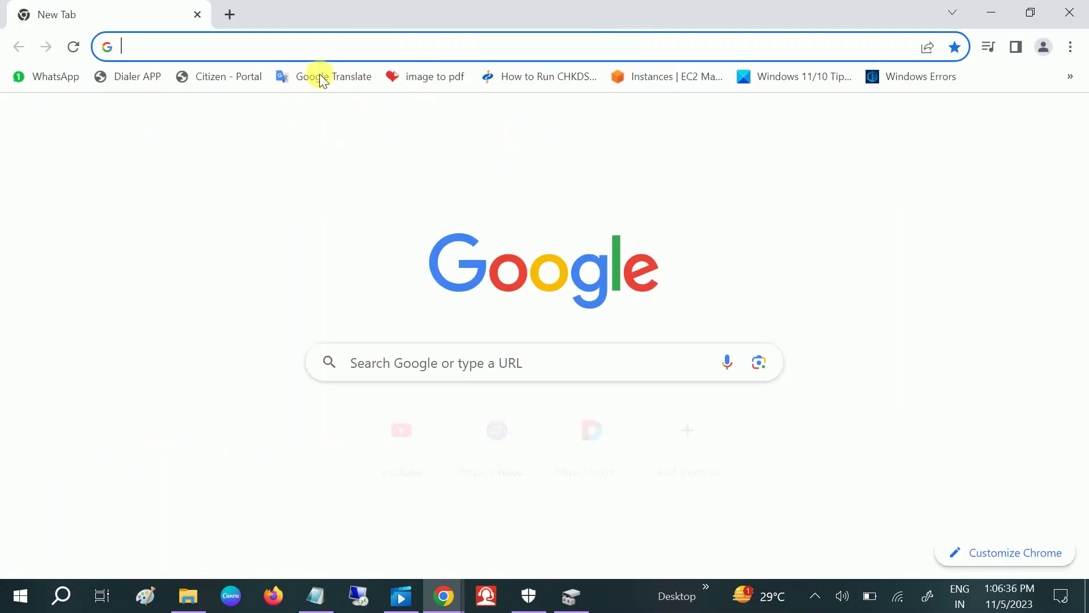
left_click(304, 57)
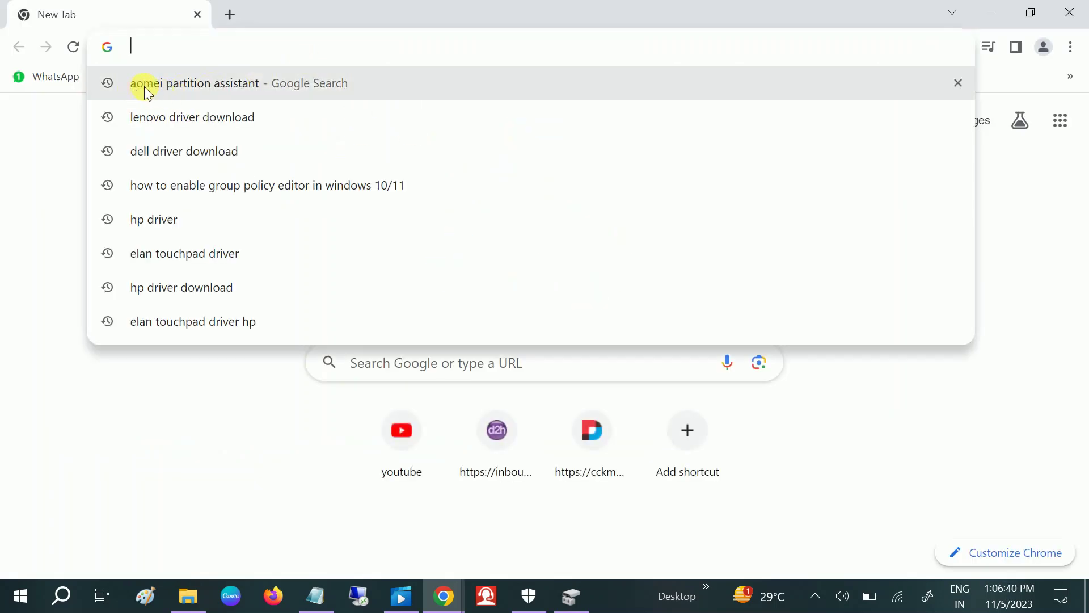
left_click(173, 88)
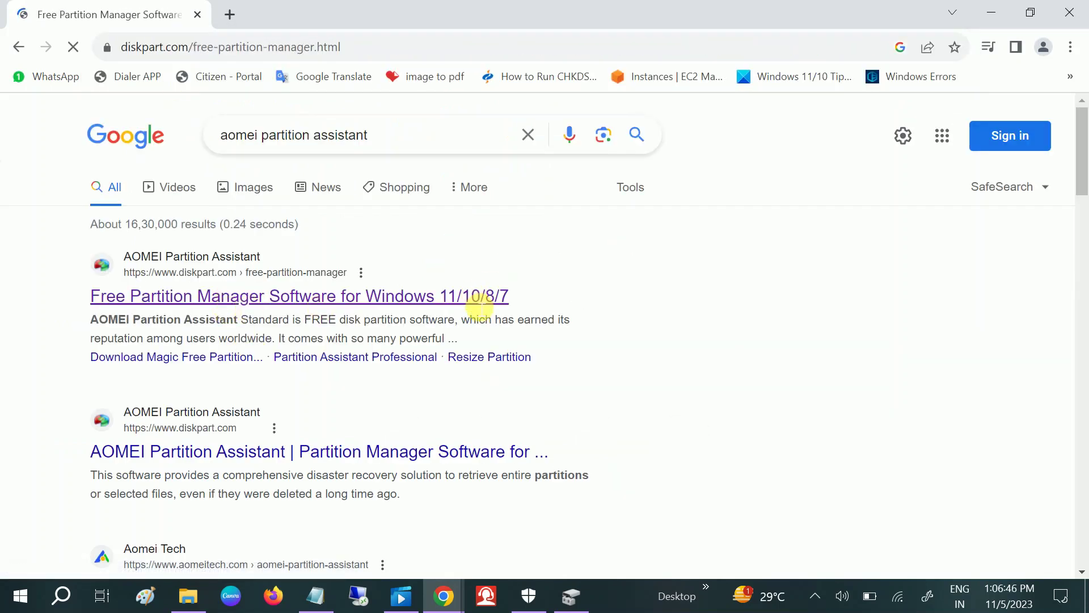
scroll(462, 310, "down", 3)
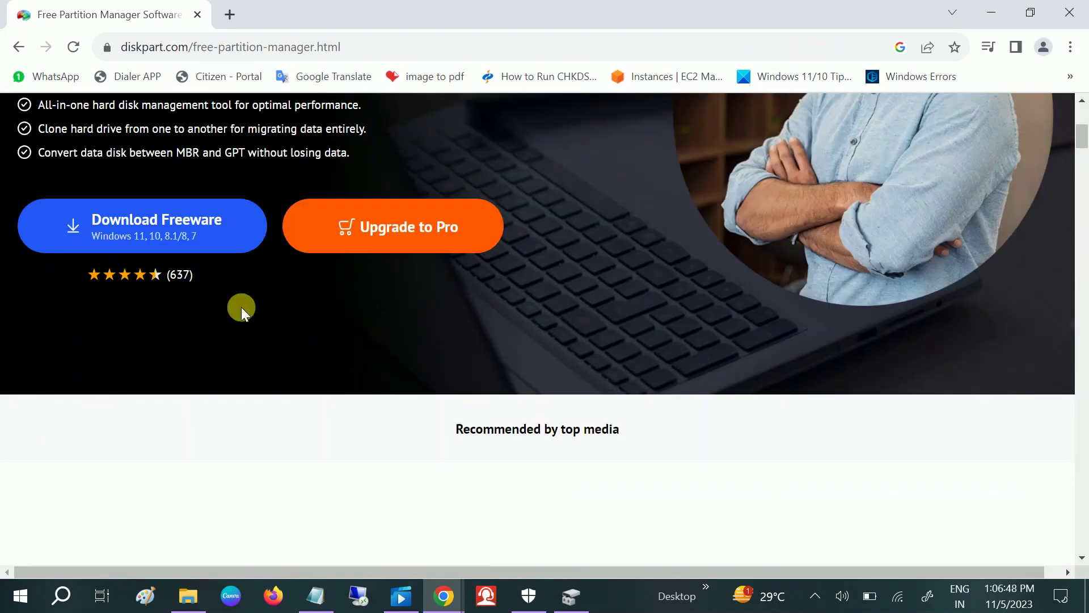
left_click(197, 244)
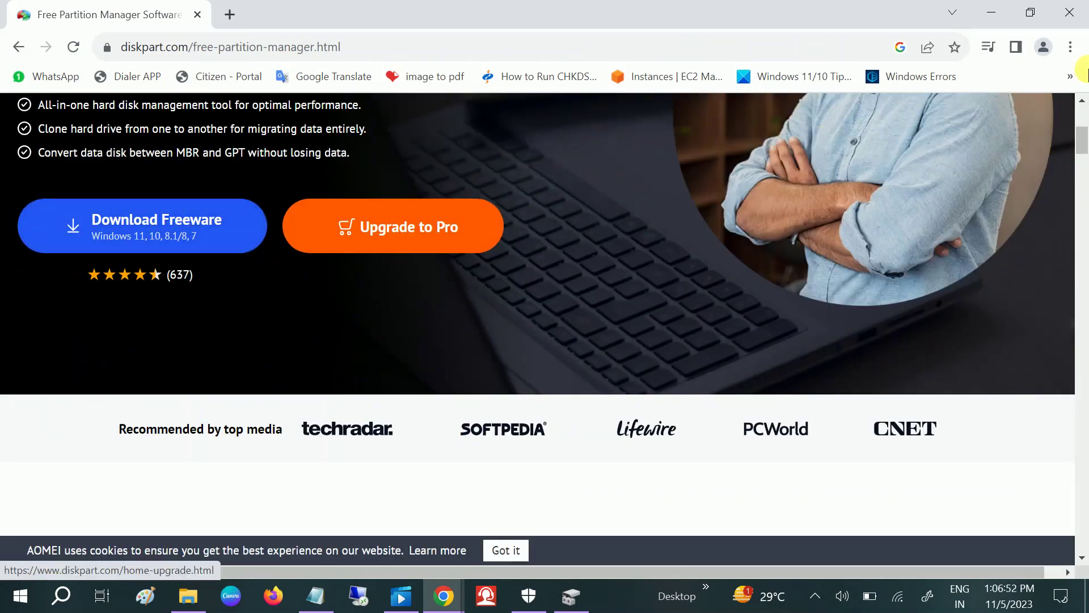
key("super+d")
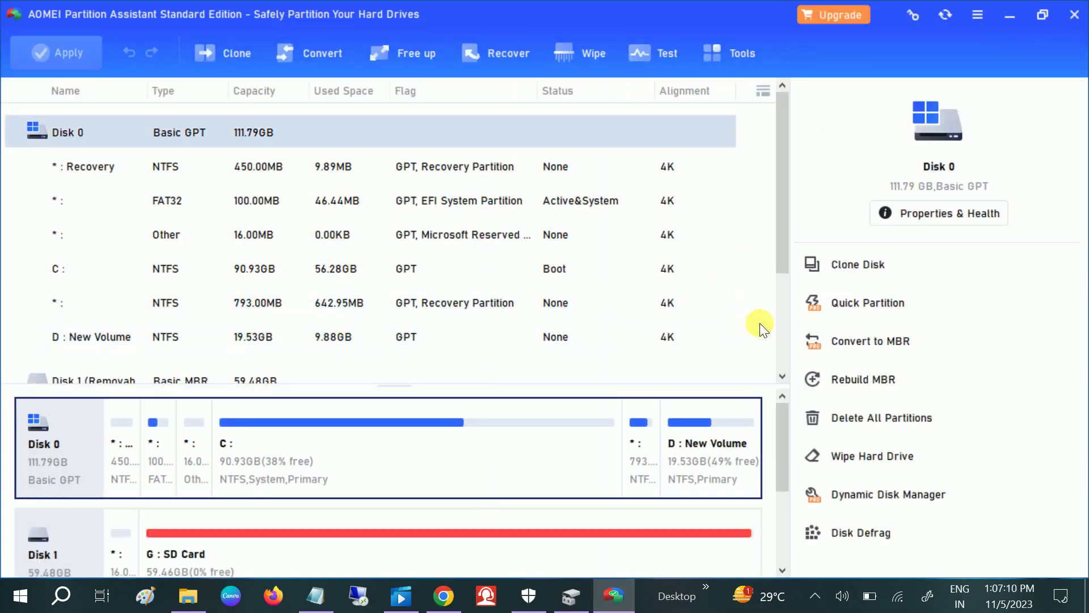
Bring up the Rebuild MBR dialog for the 14.32GB USB Disk 2.
left_click_drag(781, 213, 781, 227)
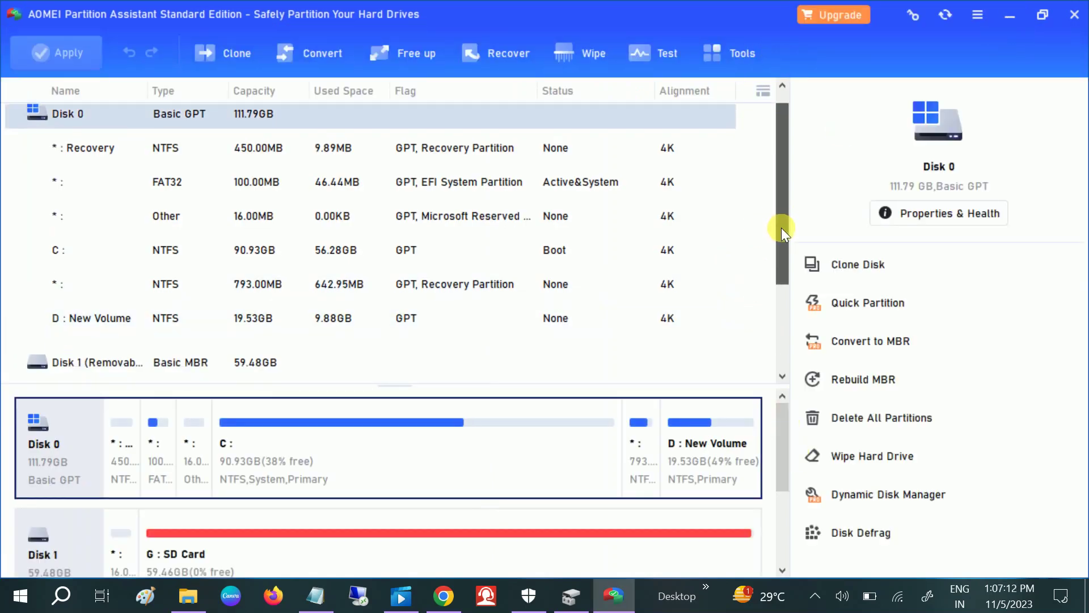
left_click_drag(777, 434, 773, 530)
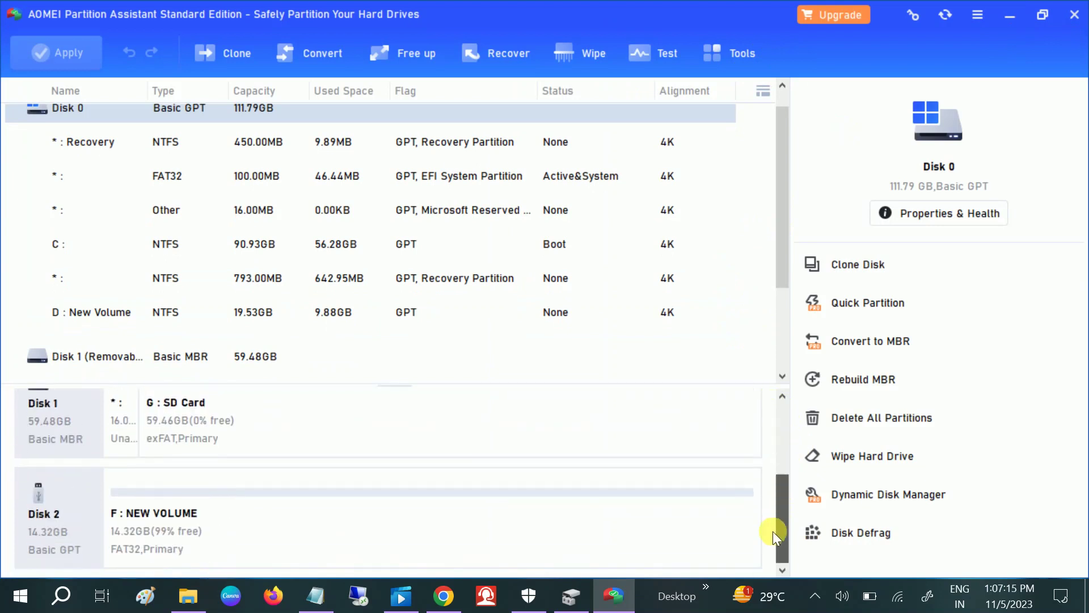
left_click(159, 525)
left_click(49, 501)
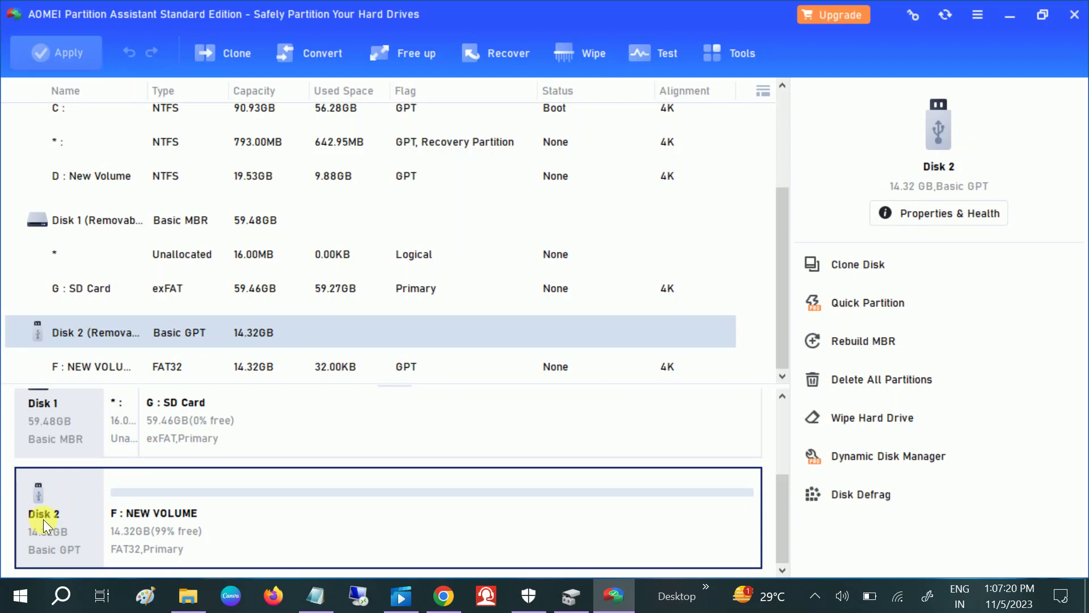
right_click(43, 519)
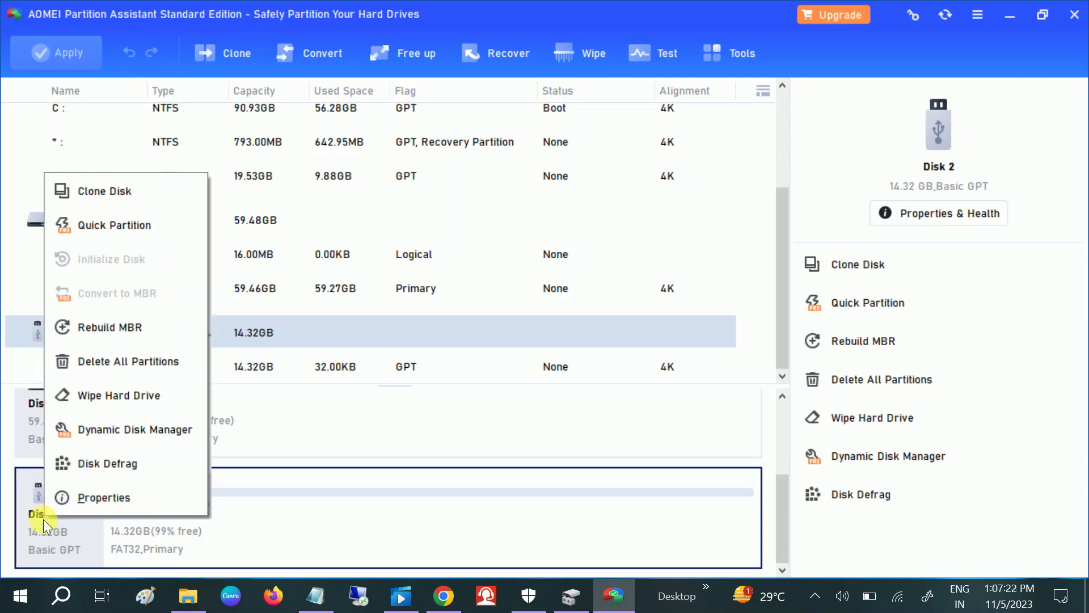
left_click(125, 335)
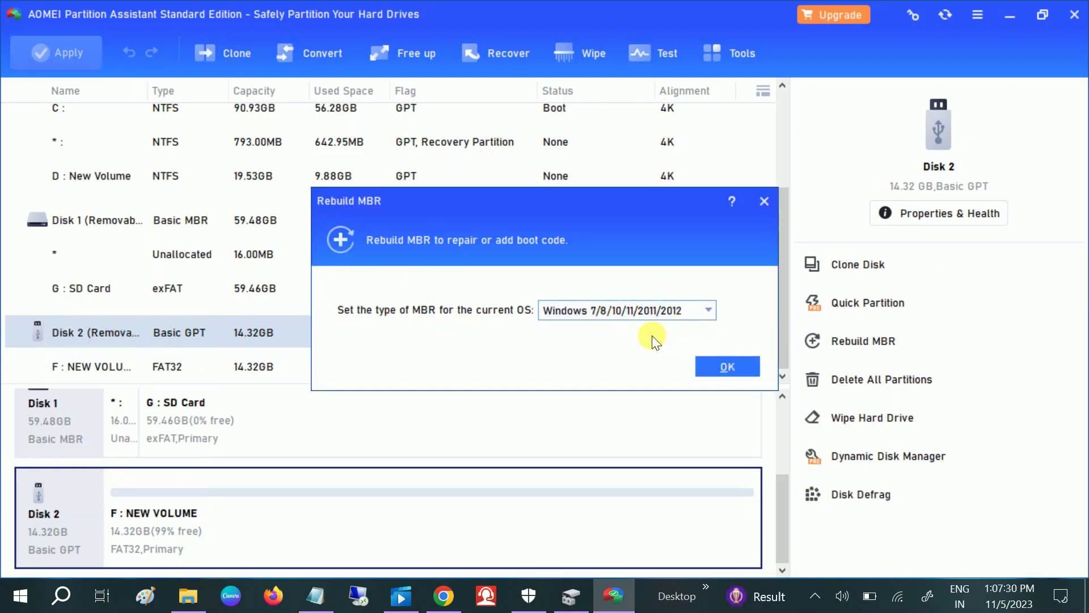
Rebuild Disk 2's MBR as Windows 7/8/10/11 type and apply it, leaving 14.32GB unallocated.
left_click(709, 362)
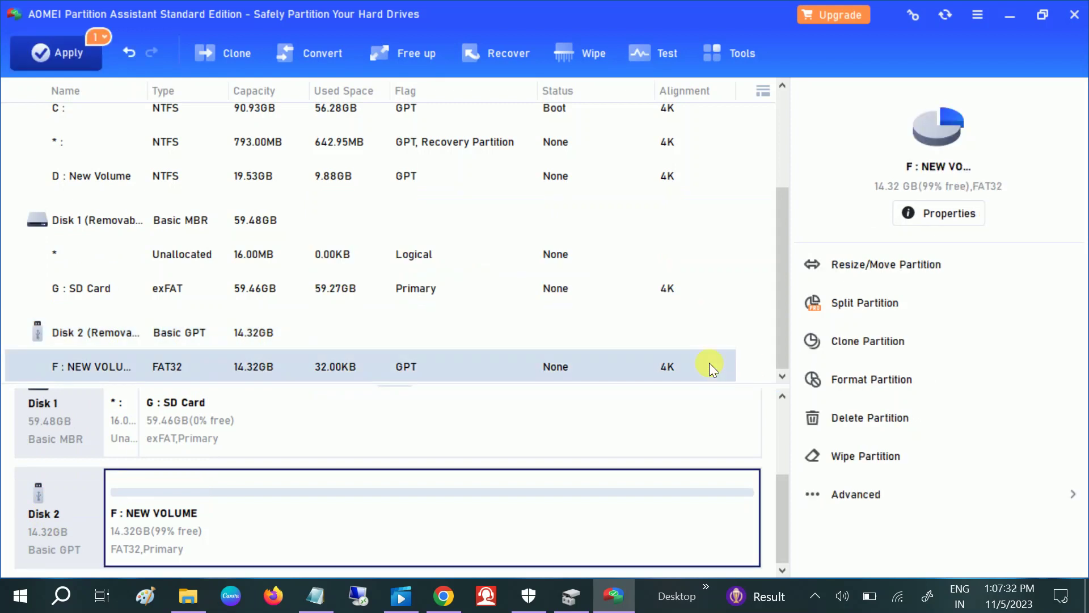
left_click(62, 54)
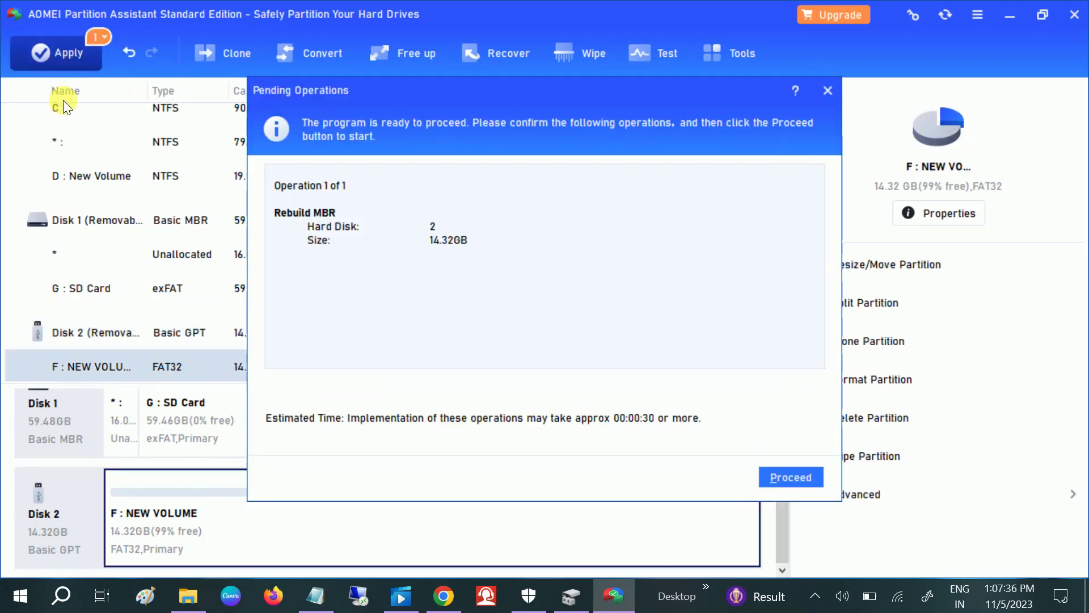
left_click(781, 475)
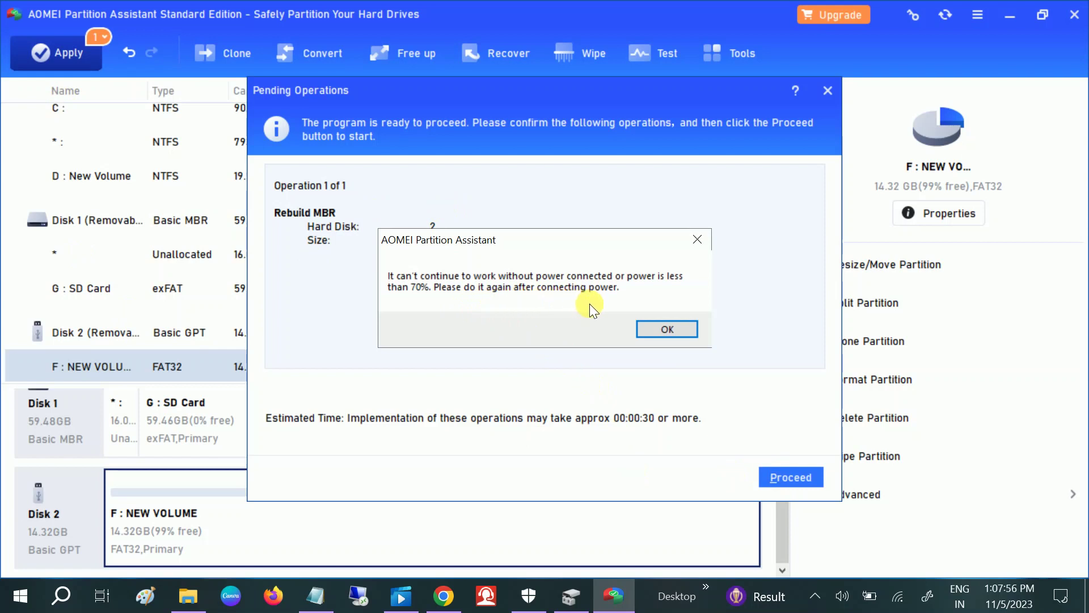
left_click(647, 330)
left_click(790, 478)
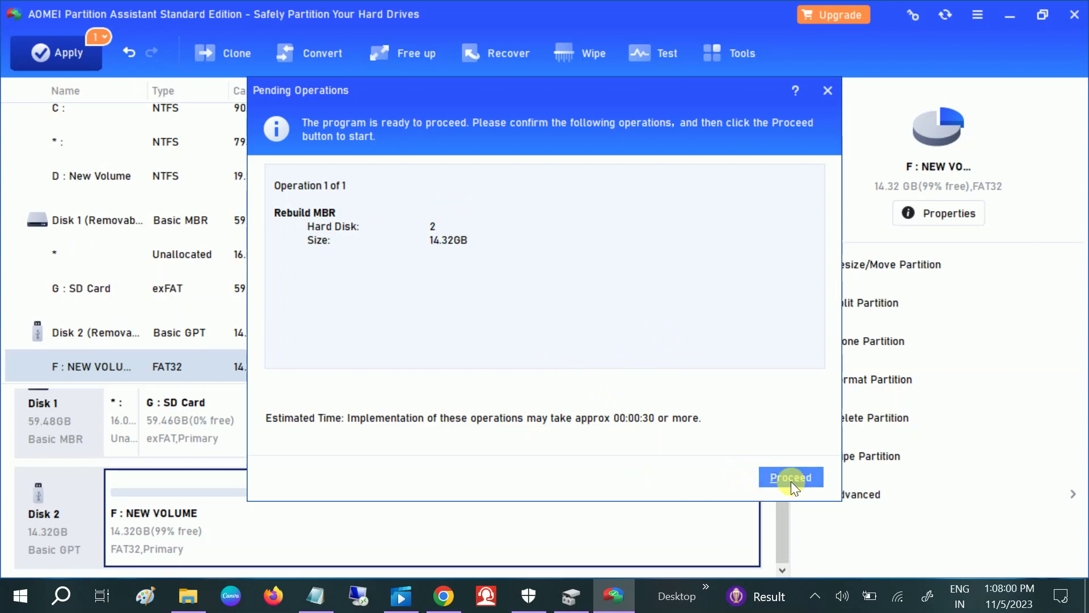
left_click(538, 332)
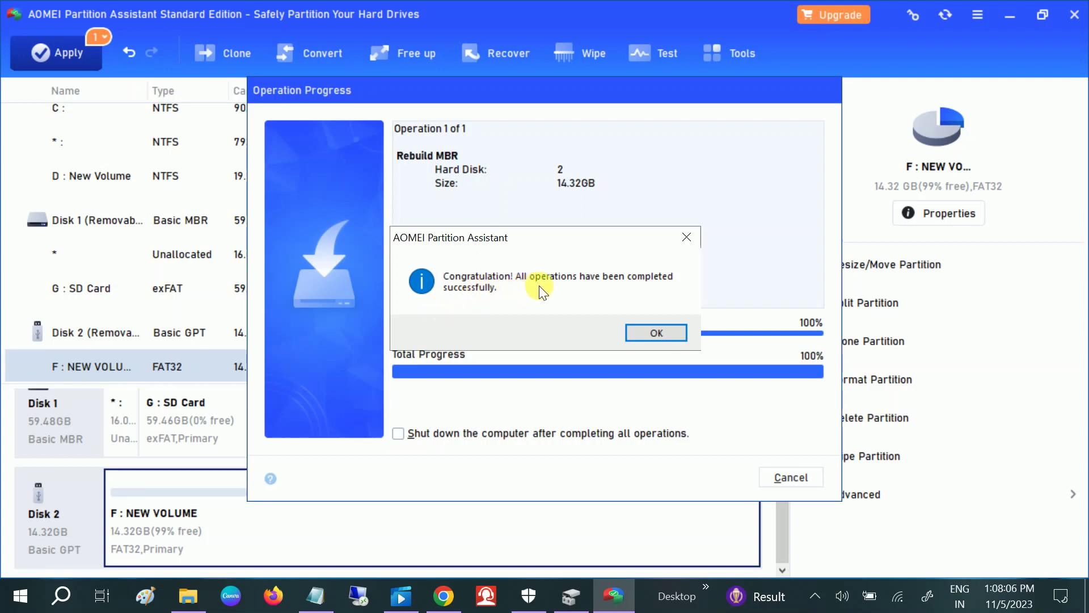
left_click(654, 332)
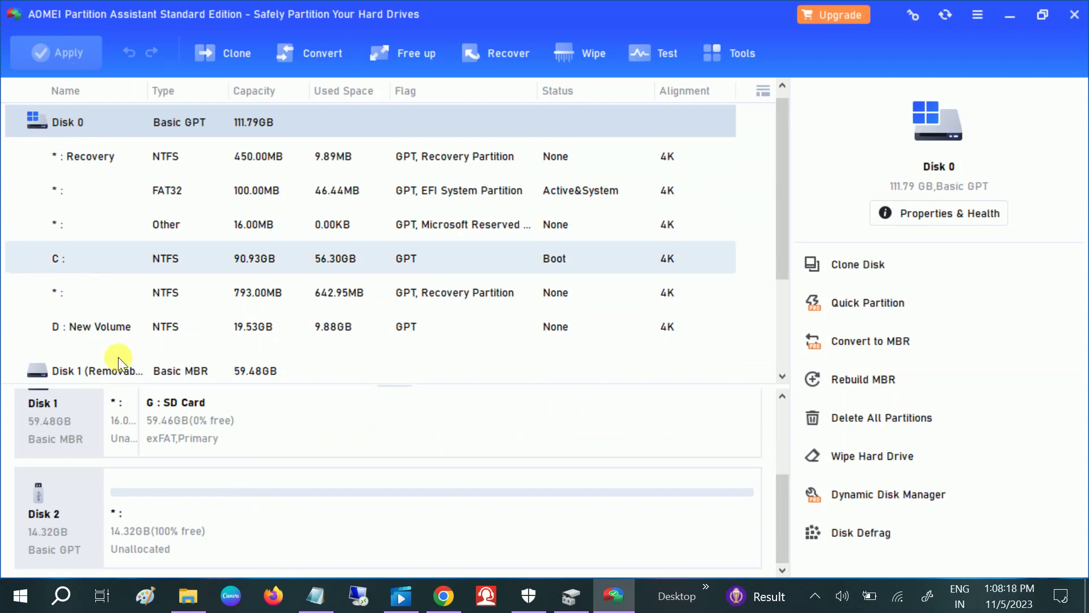
Queue a Wipe Hard Drive operation on Disk 2 using Fill sectors with Zero.
right_click(58, 519)
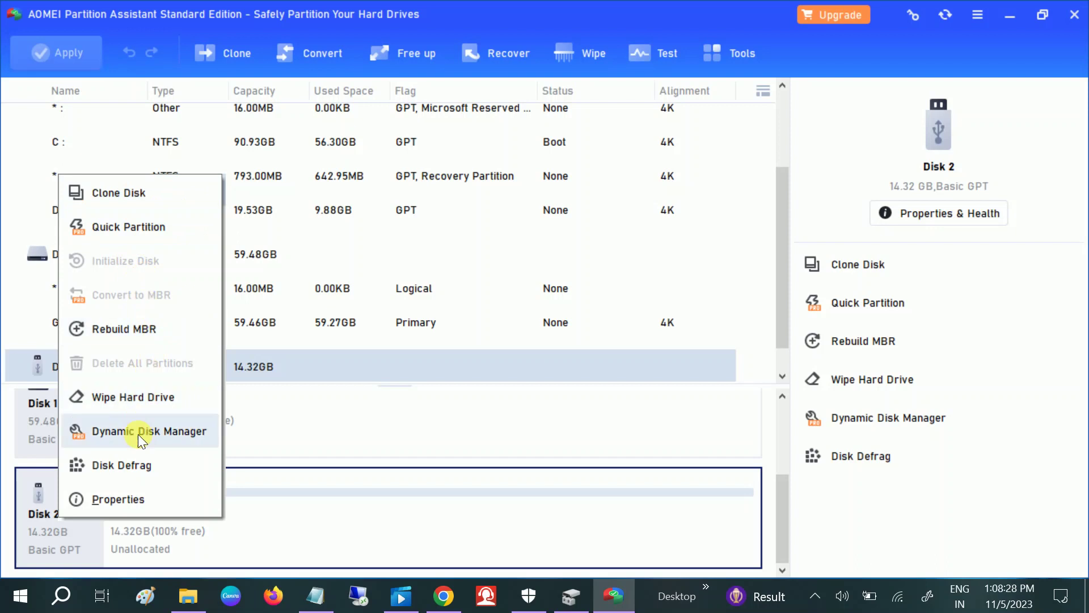
left_click(136, 398)
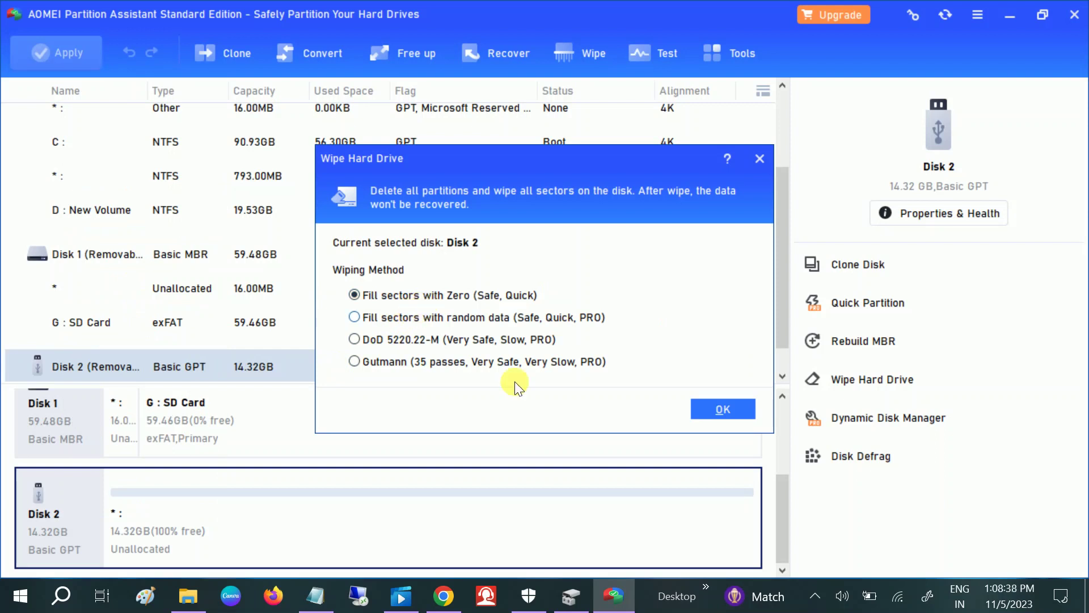
left_click(723, 408)
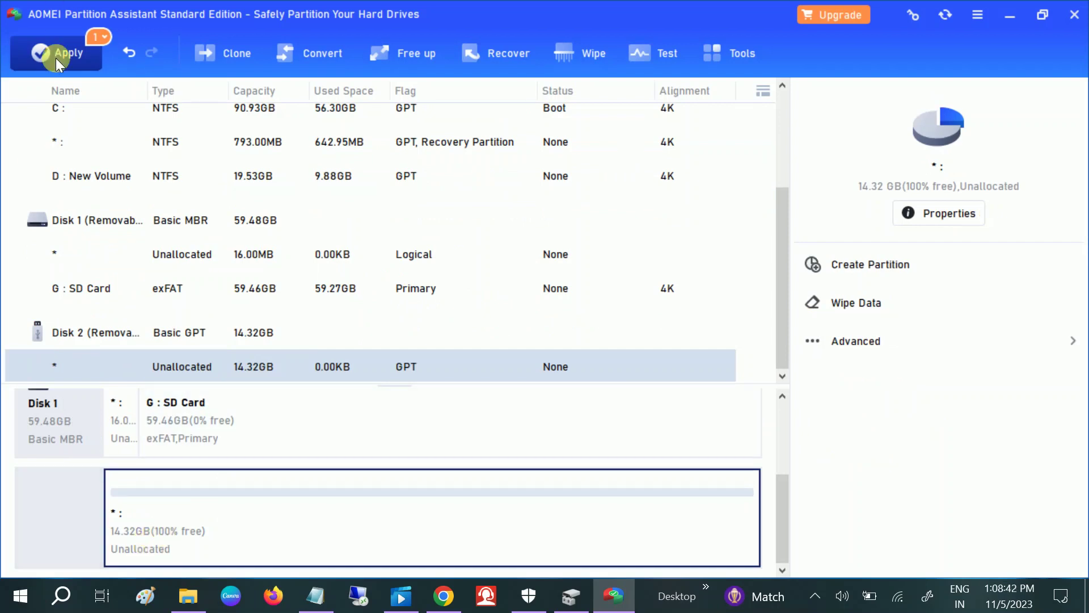
Apply the pending wipe, then cancel it partway and confirm the abort.
left_click(70, 59)
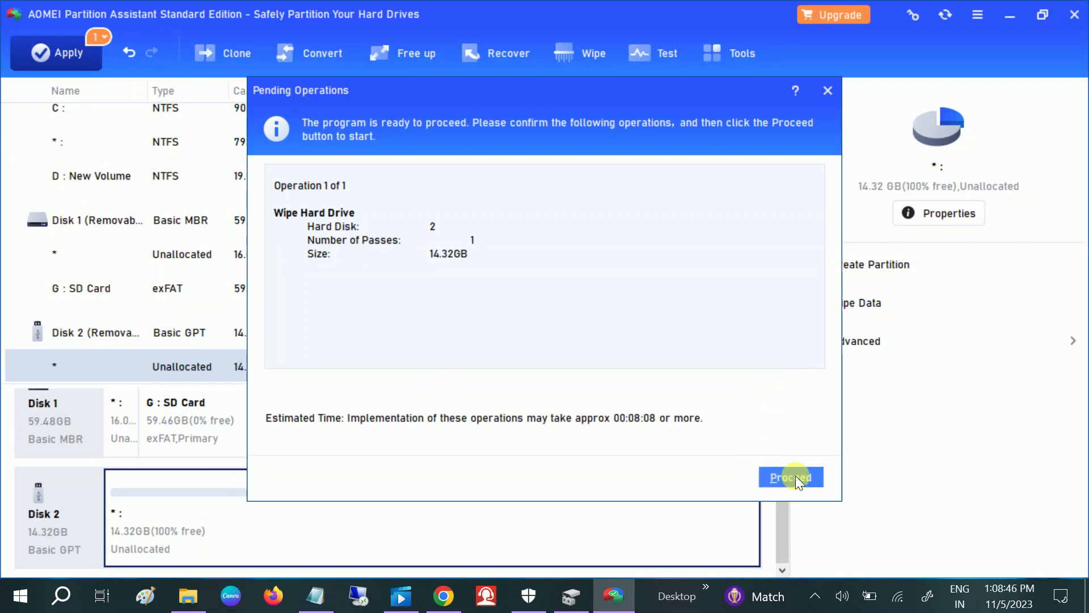
left_click(795, 476)
left_click(551, 331)
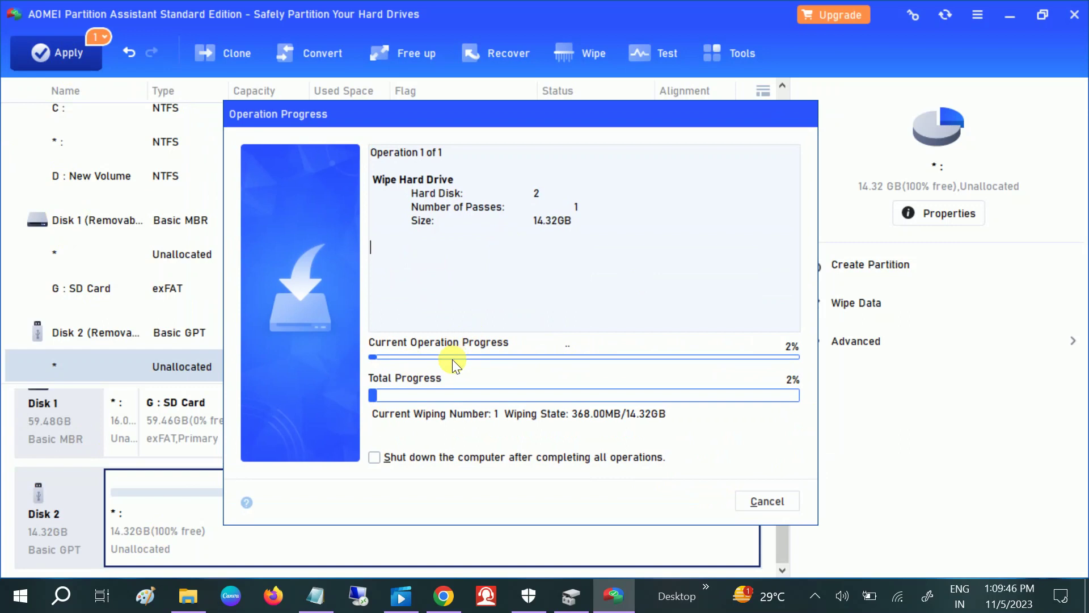
left_click(757, 505)
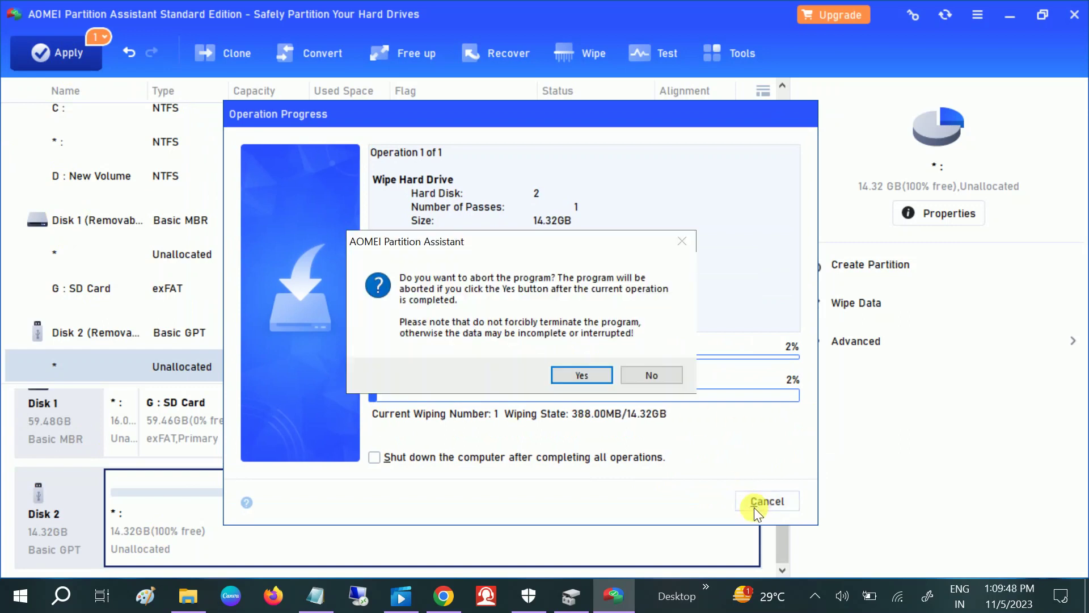
left_click(592, 376)
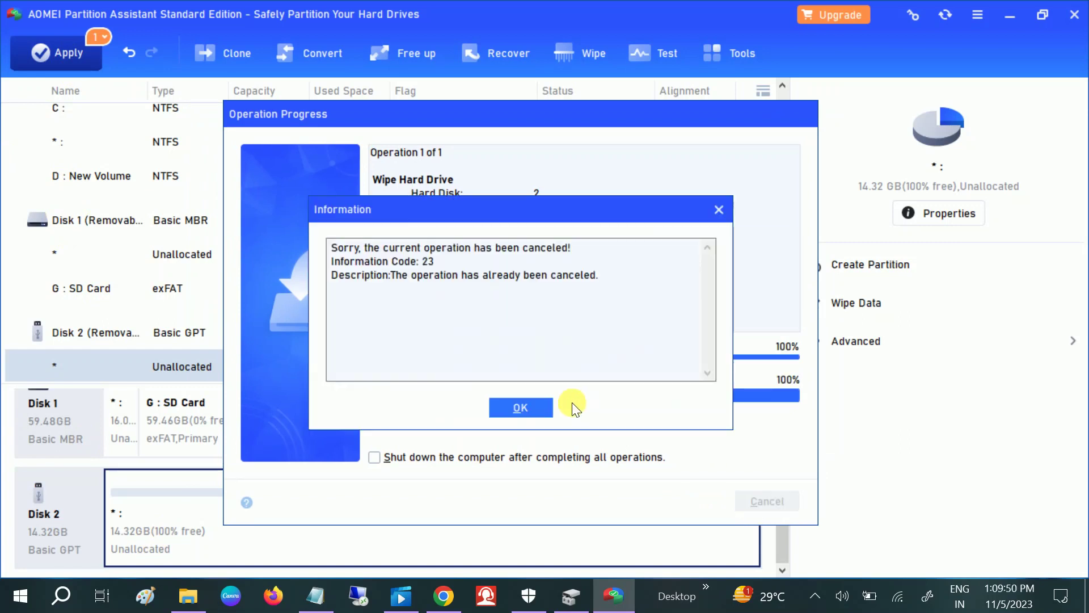
left_click(546, 403)
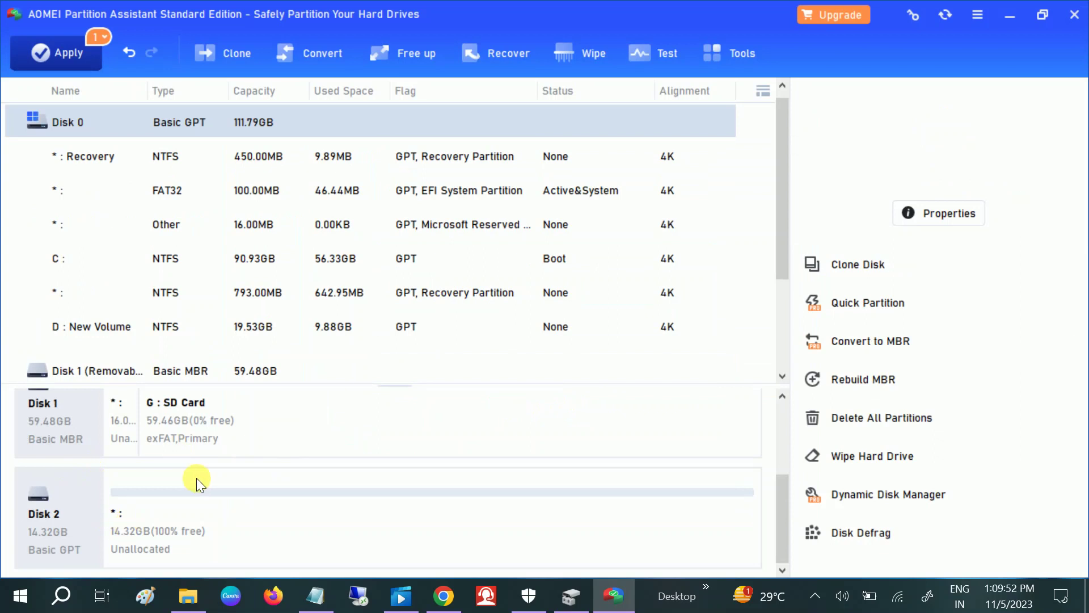
Create a 14.32GB FAT32 primary partition E: from all of Disk 2's unallocated space.
left_click(138, 519)
right_click(142, 516)
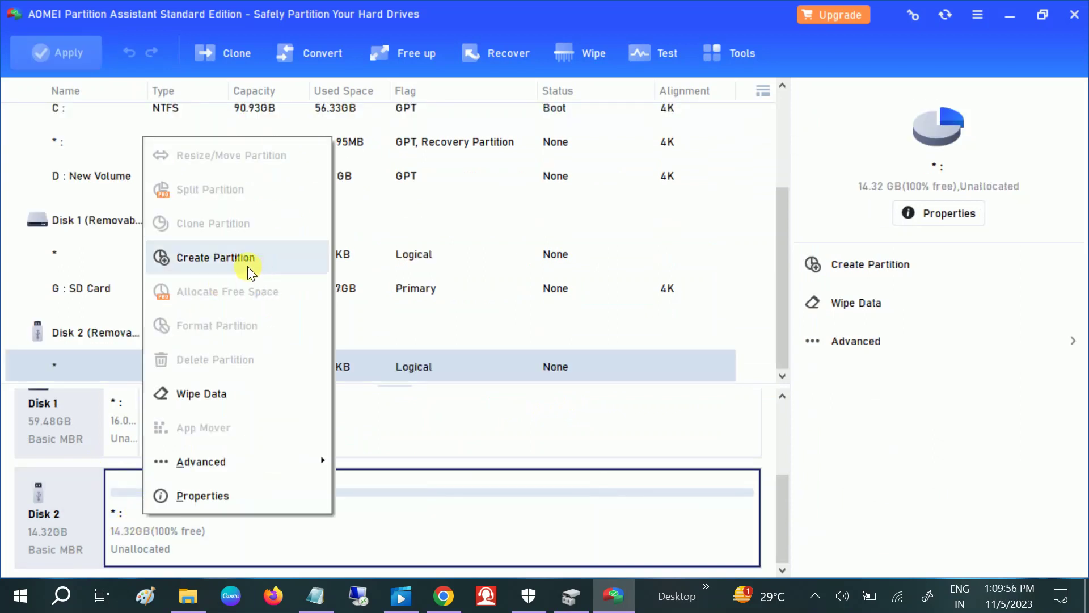
left_click(247, 265)
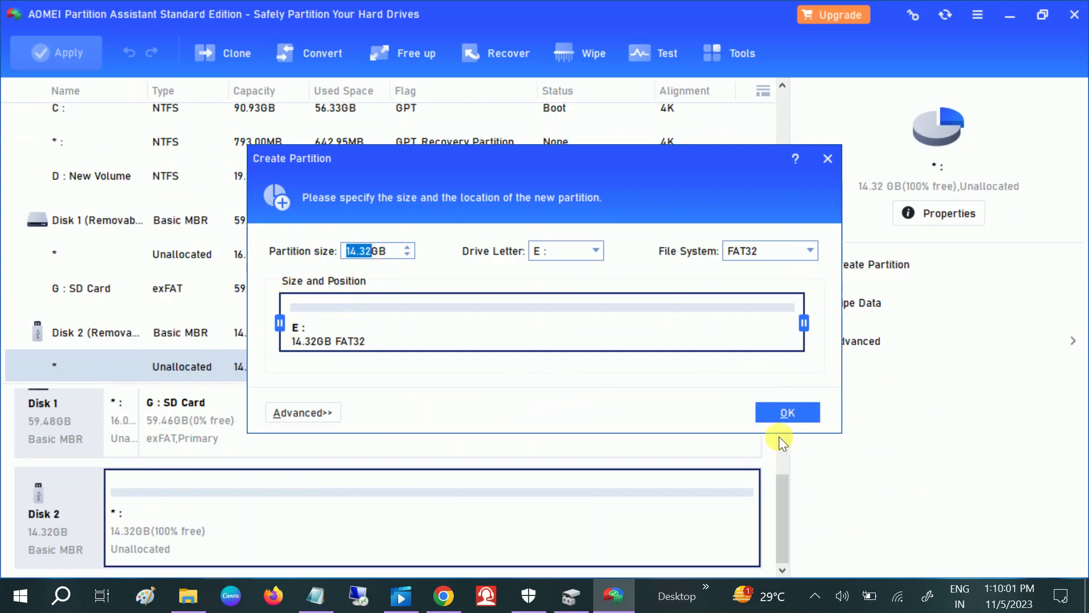
left_click(789, 417)
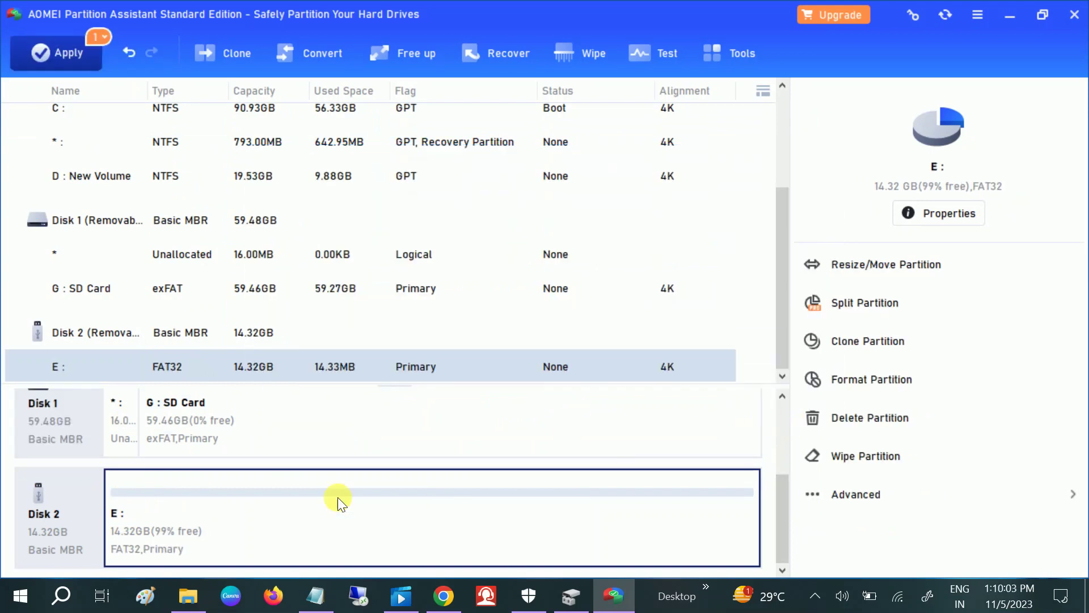